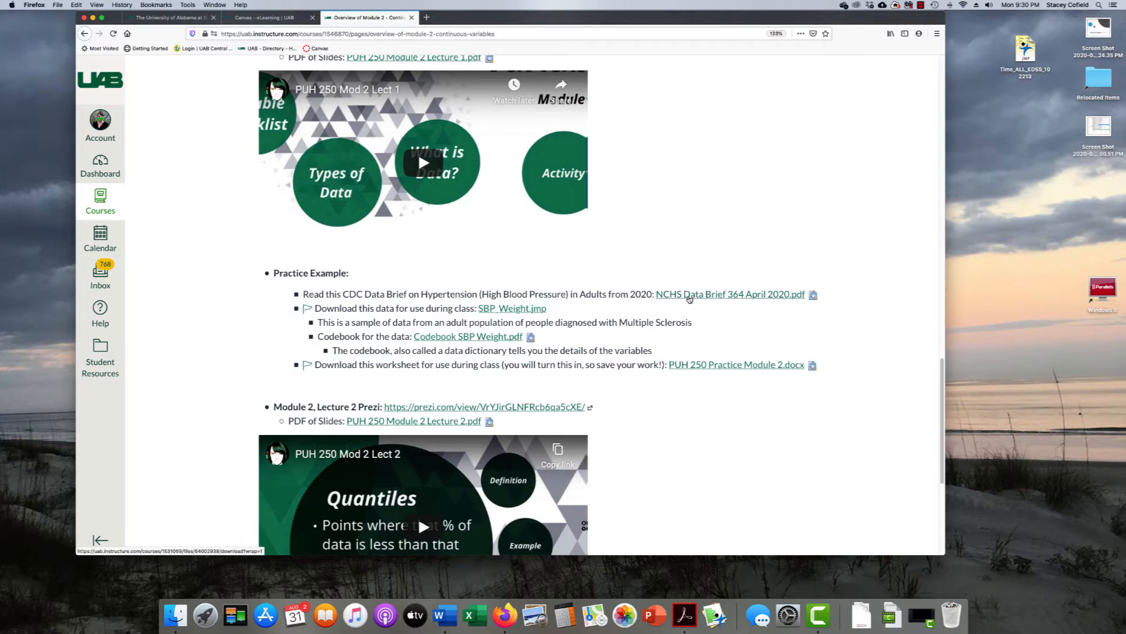
Open NCHS Data Brief 364 April 2020.pdf from the Canvas module with Adobe Acrobat
click(689, 299)
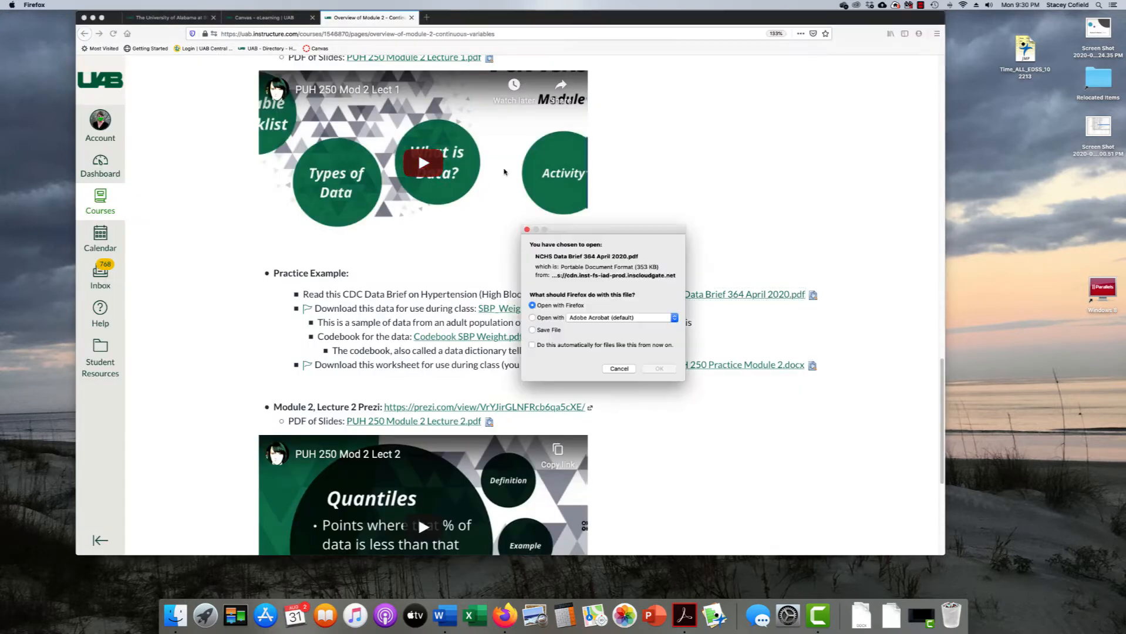
click(552, 317)
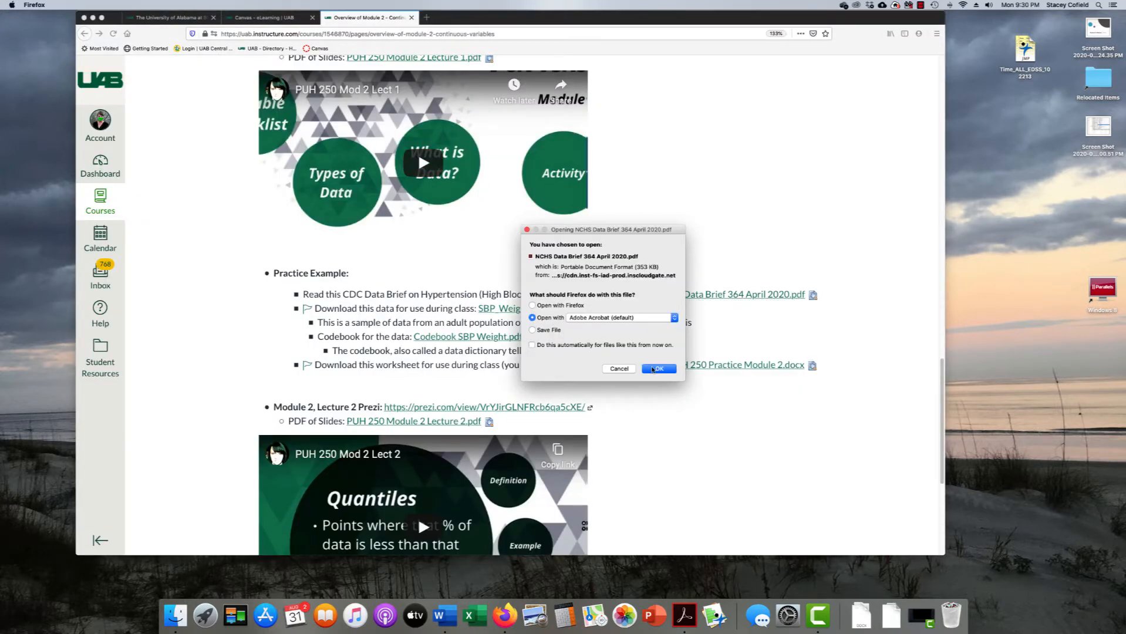
click(653, 369)
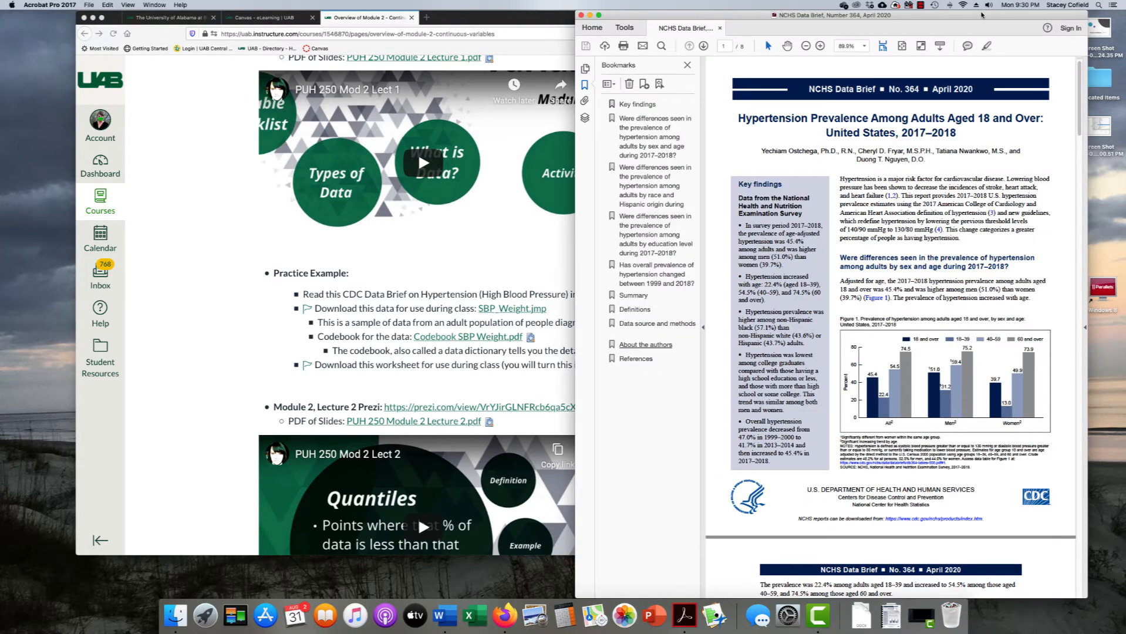
Move the Acrobat window left, scroll through the hypertension data brief, then return to Canvas
drag(981, 14, 601, 19)
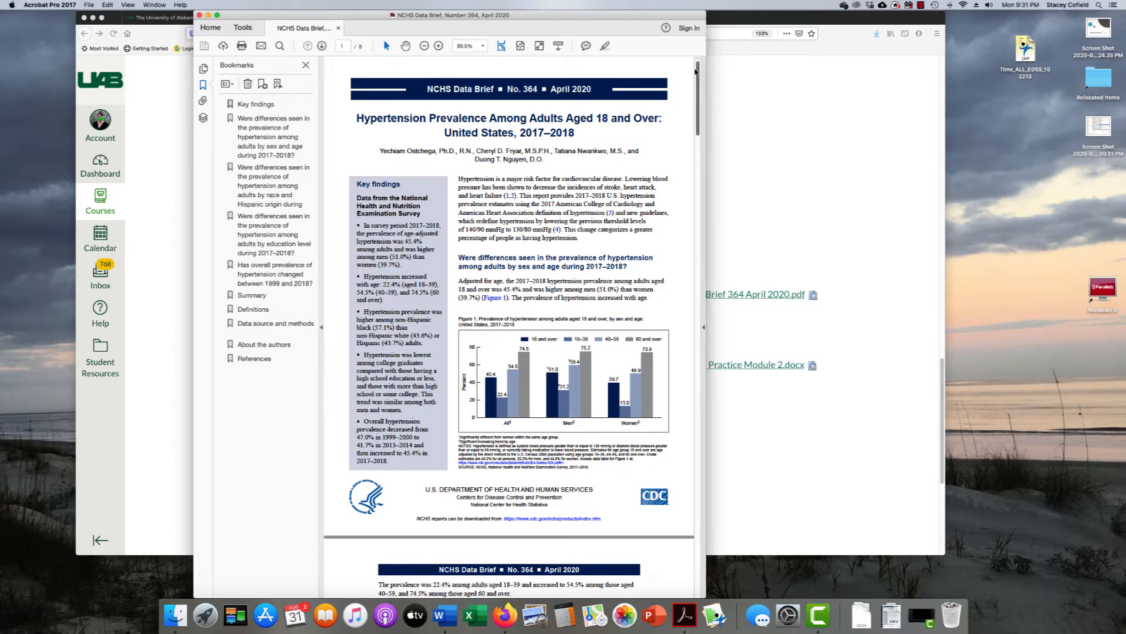
drag(697, 71, 690, 48)
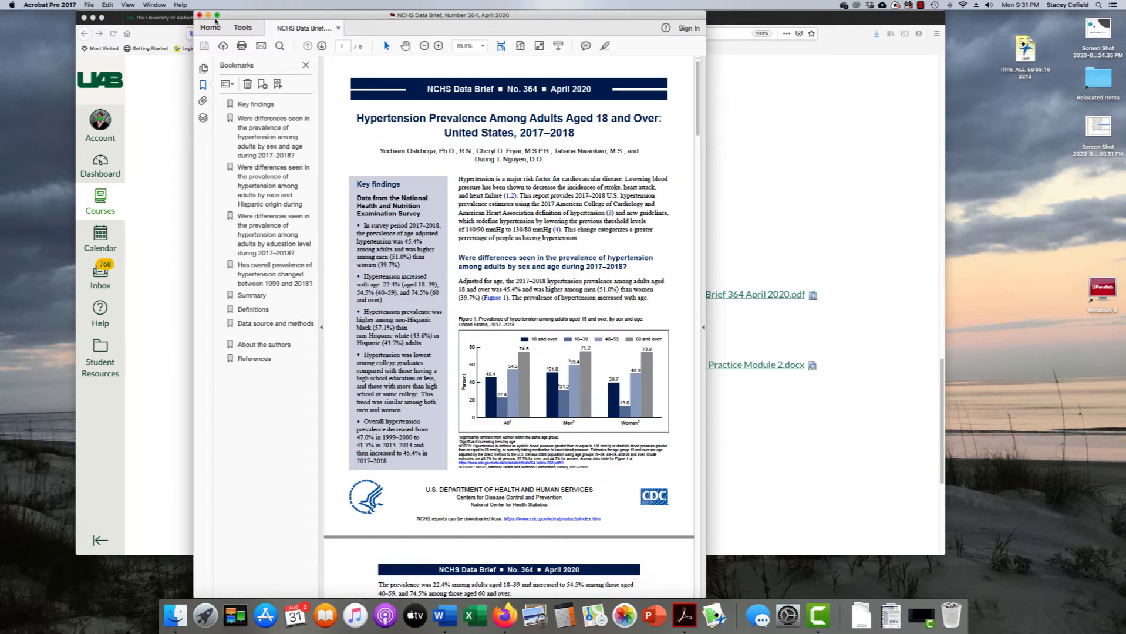
click(181, 105)
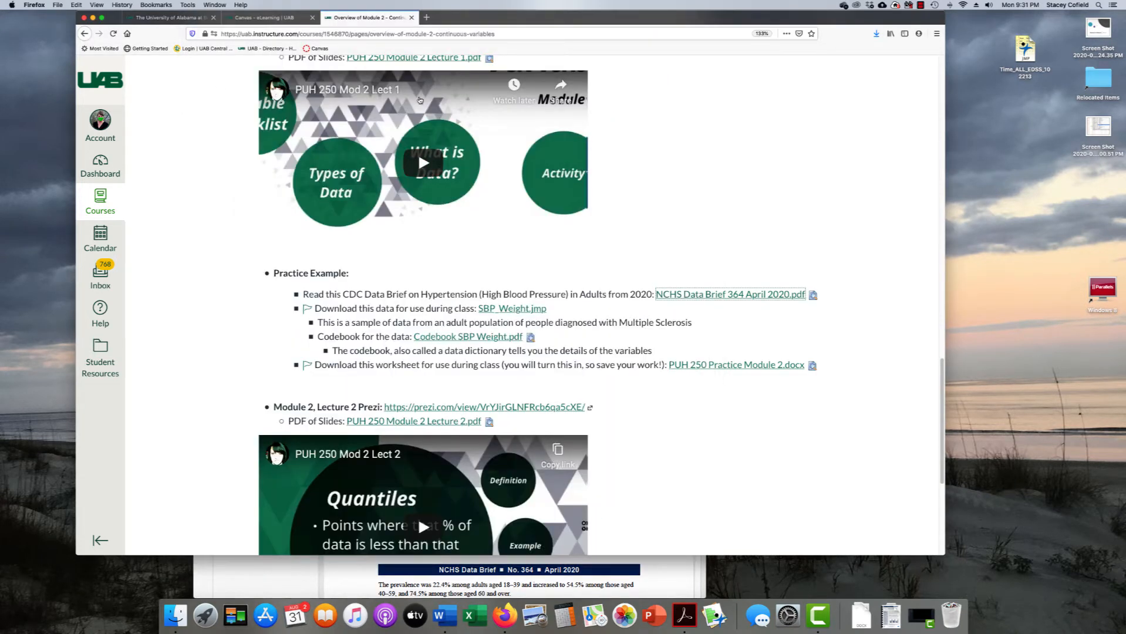
Download SBP_Weight.jmp from Canvas and open it with JMP Pro 14
click(503, 310)
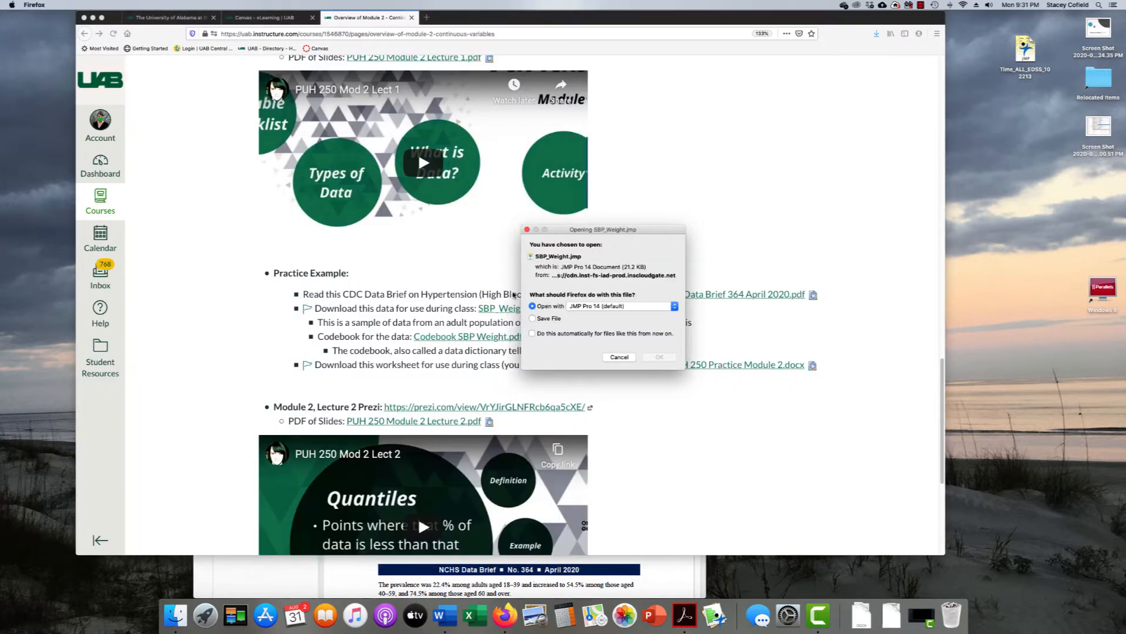
click(655, 357)
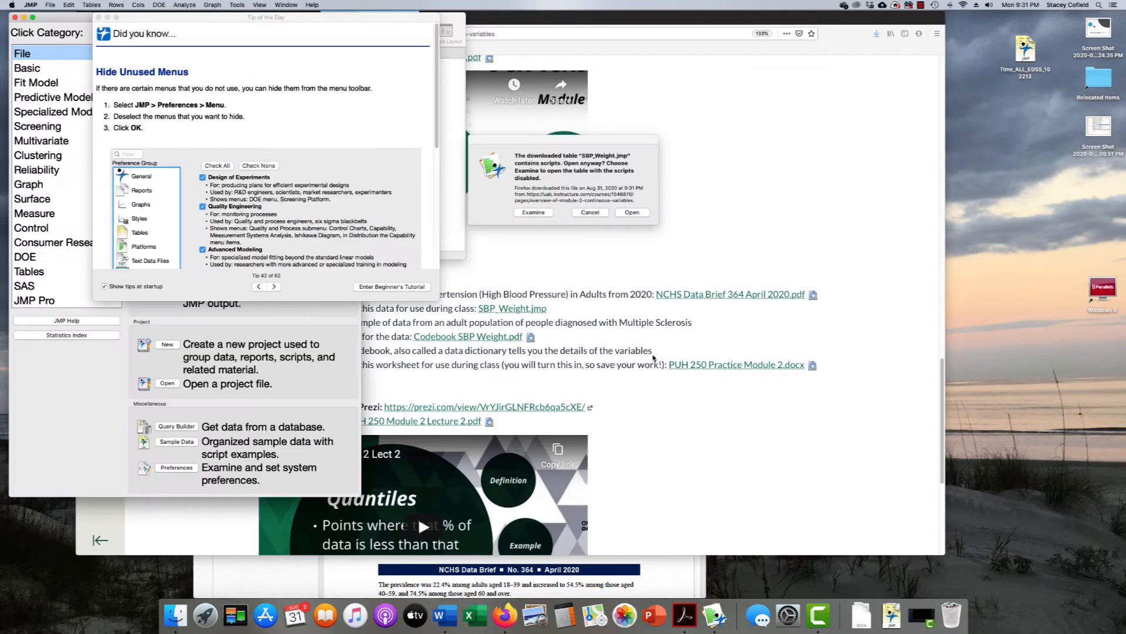
Accept the embedded-scripts warning, close Tip of the Day, and deselect the ID column
click(644, 212)
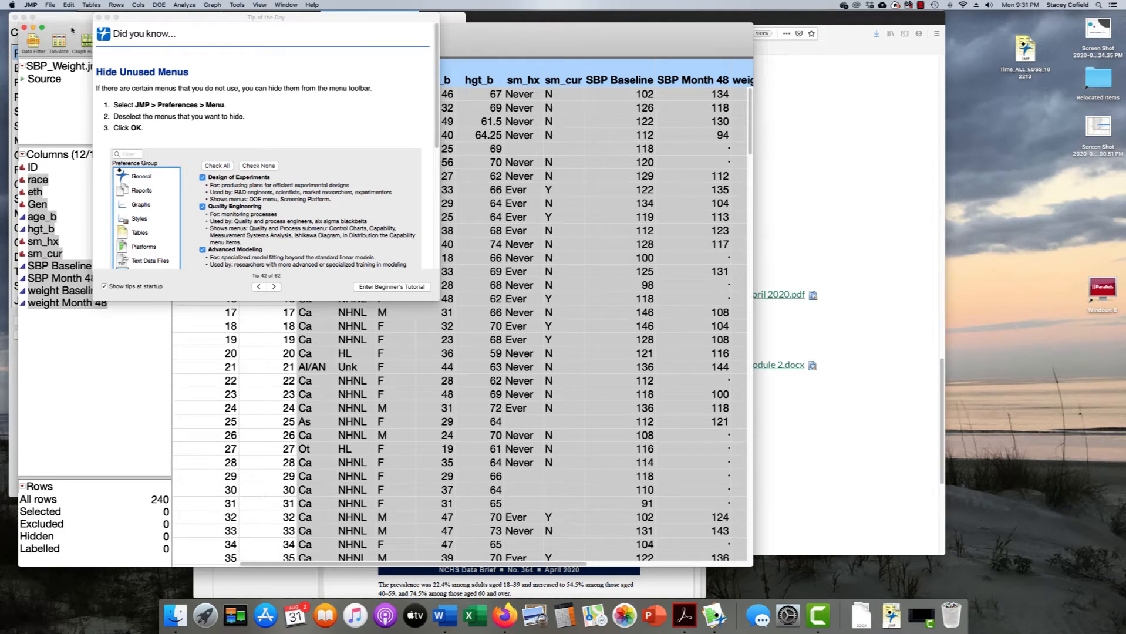
click(99, 17)
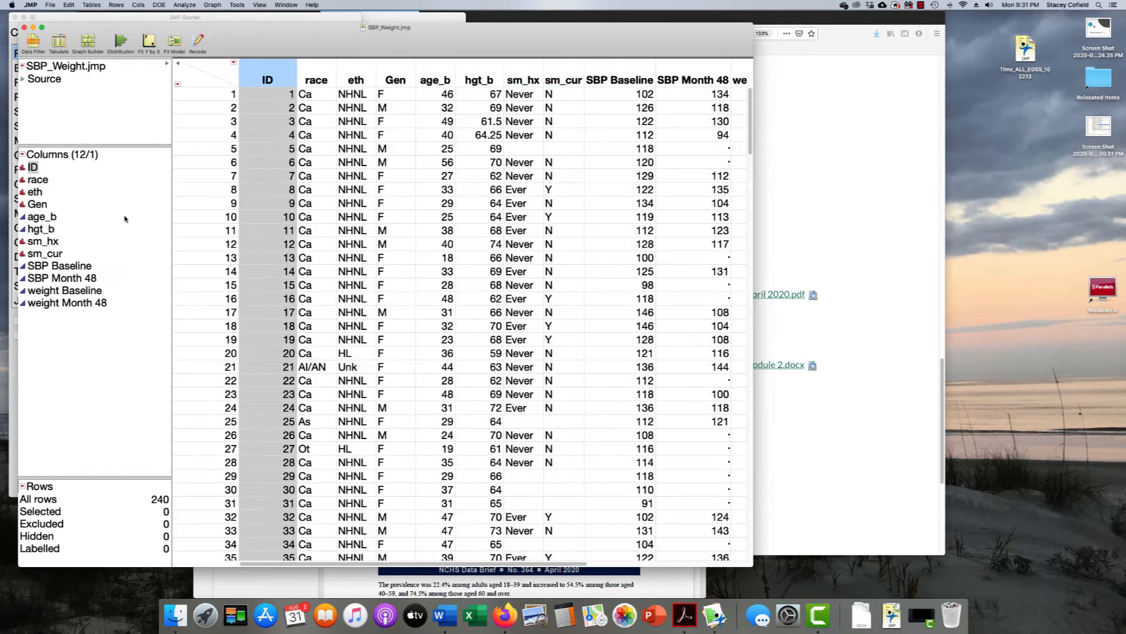
click(120, 216)
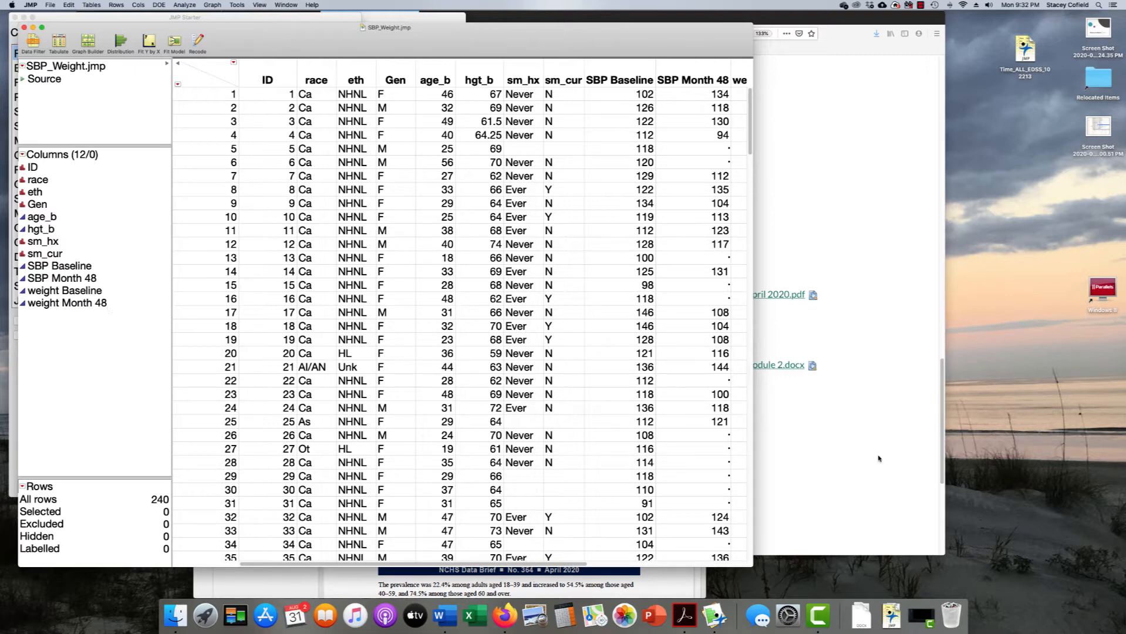
Return to Canvas and open Codebook SBP Weight.pdf with Adobe Acrobat
click(852, 462)
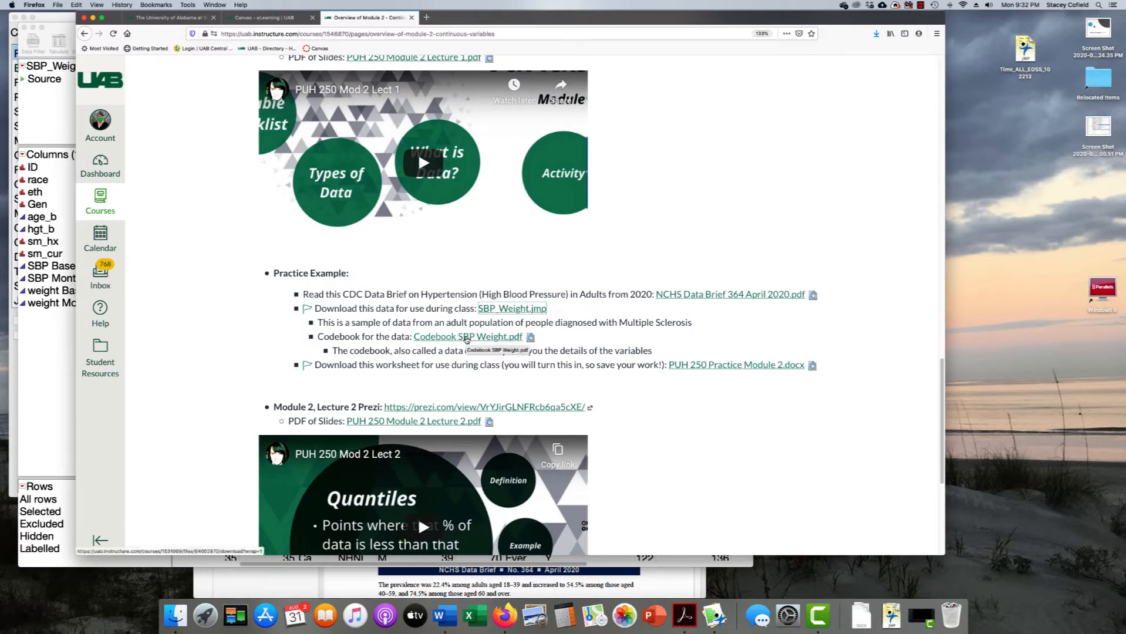
click(445, 340)
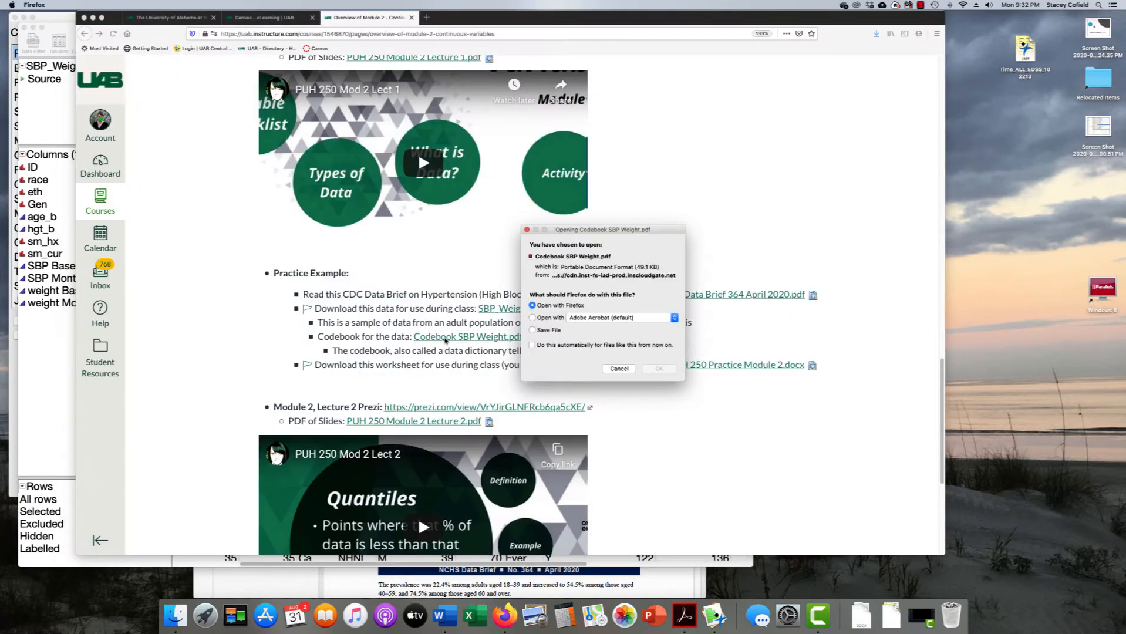
click(554, 318)
click(656, 368)
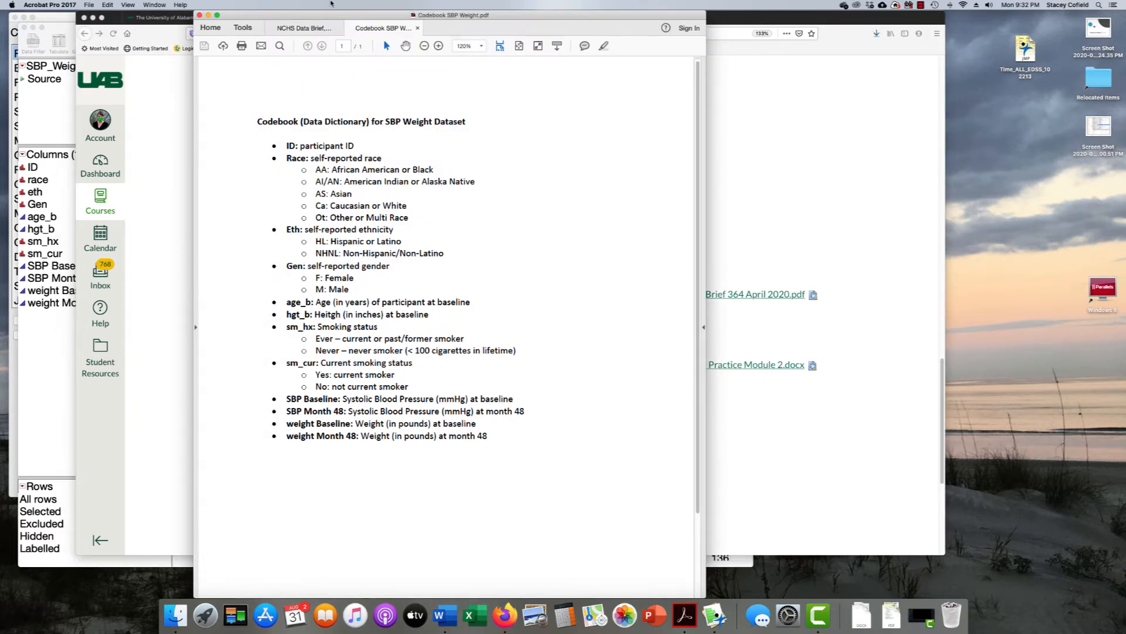
Place the codebook window beside the JMP data table and zoom in twice
drag(650, 11, 944, 12)
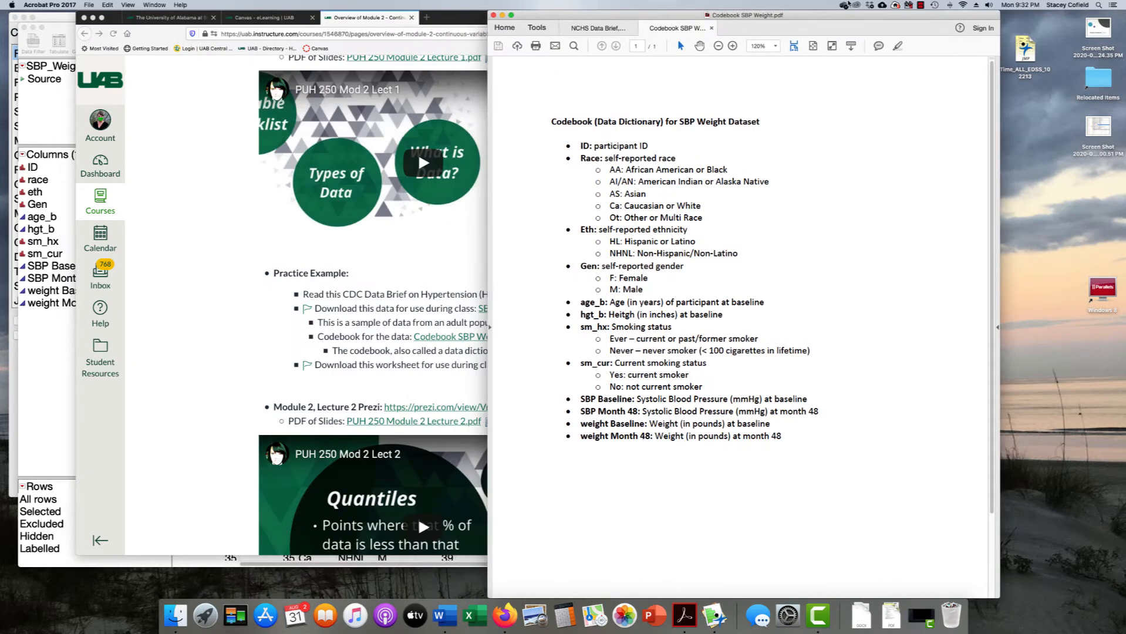
click(32, 102)
click(888, 152)
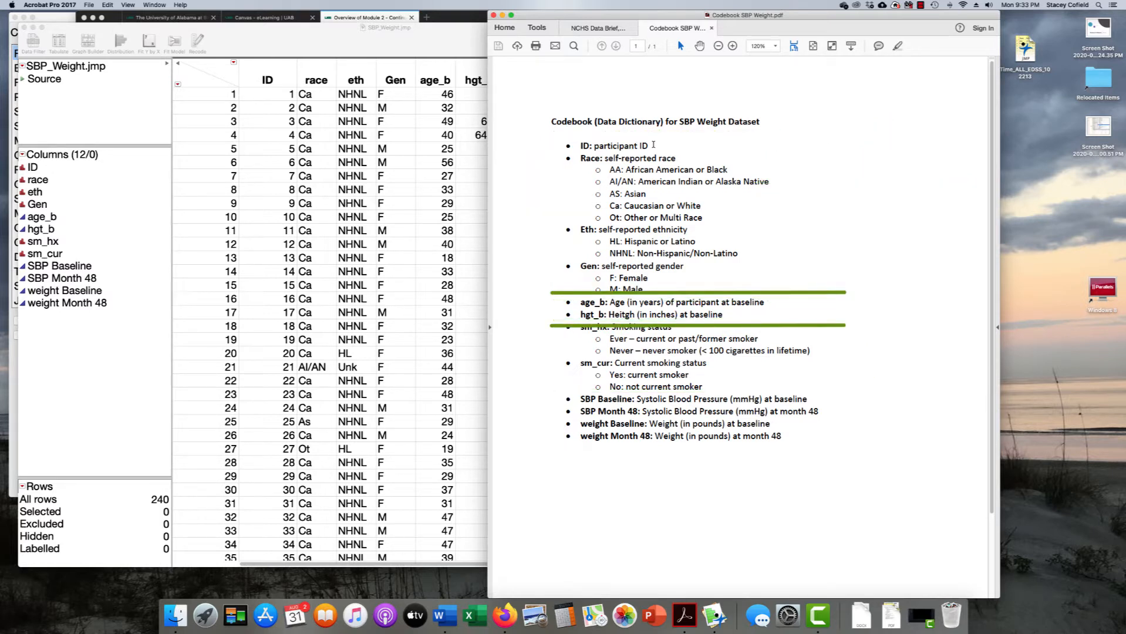
click(732, 46)
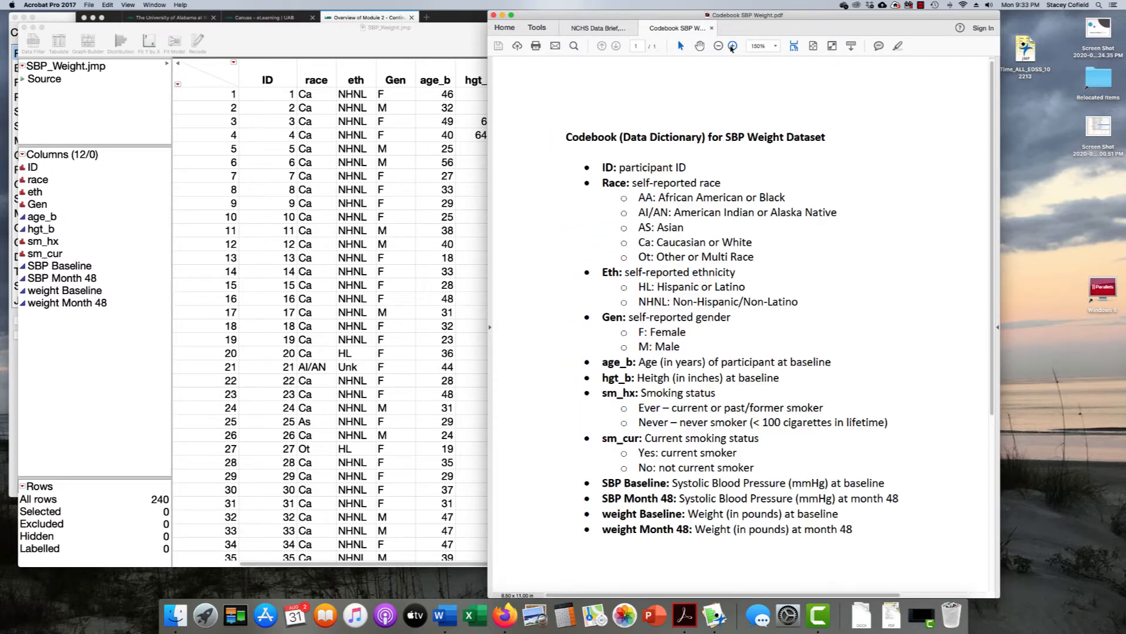
click(732, 45)
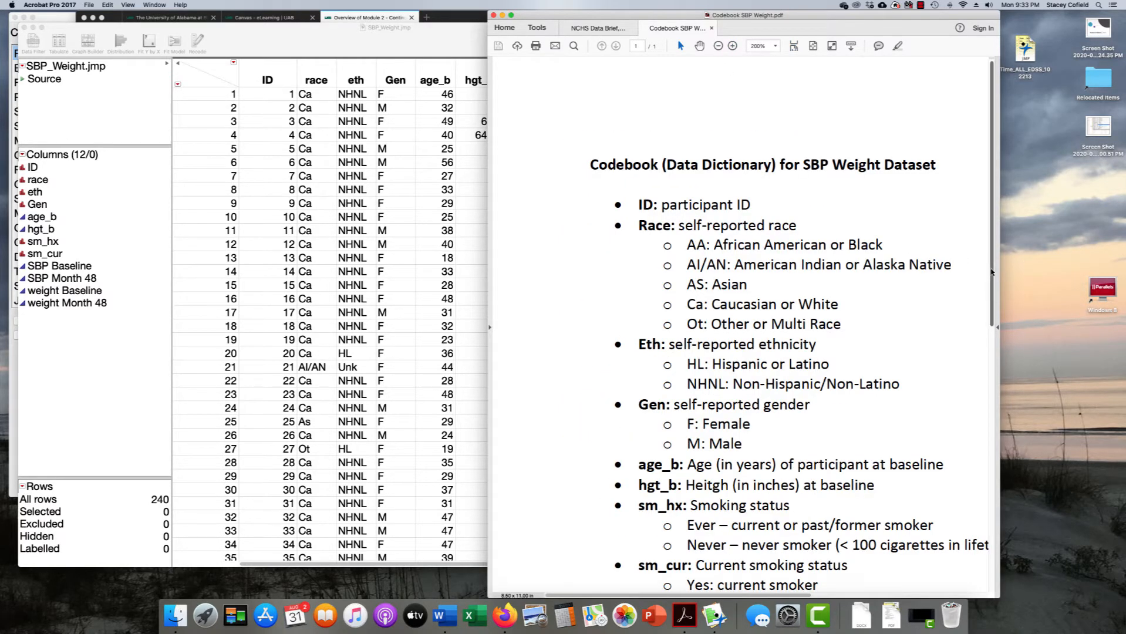
Highlight the age_b description and the inches unit for hgt_b, then return to Canvas
scroll(719, 251, down, 5)
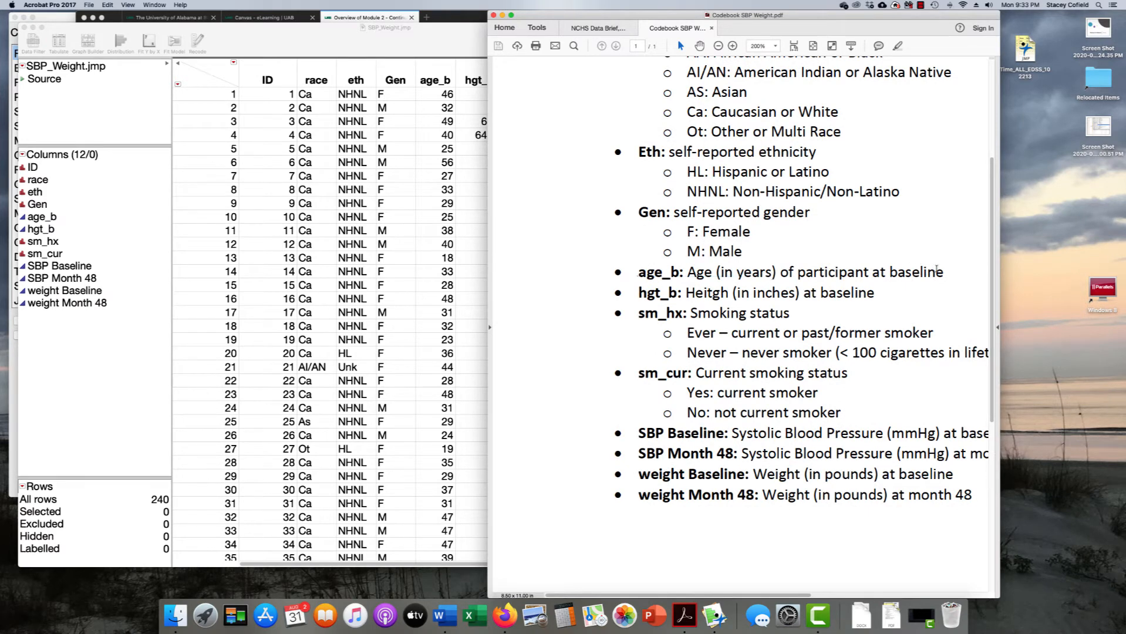
drag(945, 273, 768, 275)
click(722, 277)
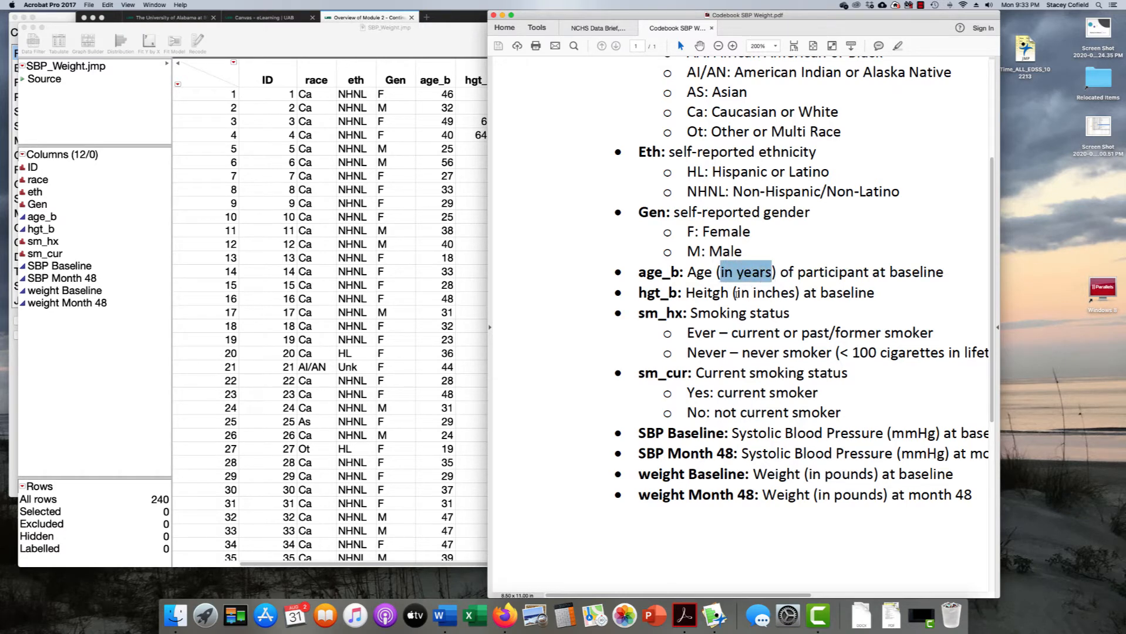
drag(734, 294, 783, 294)
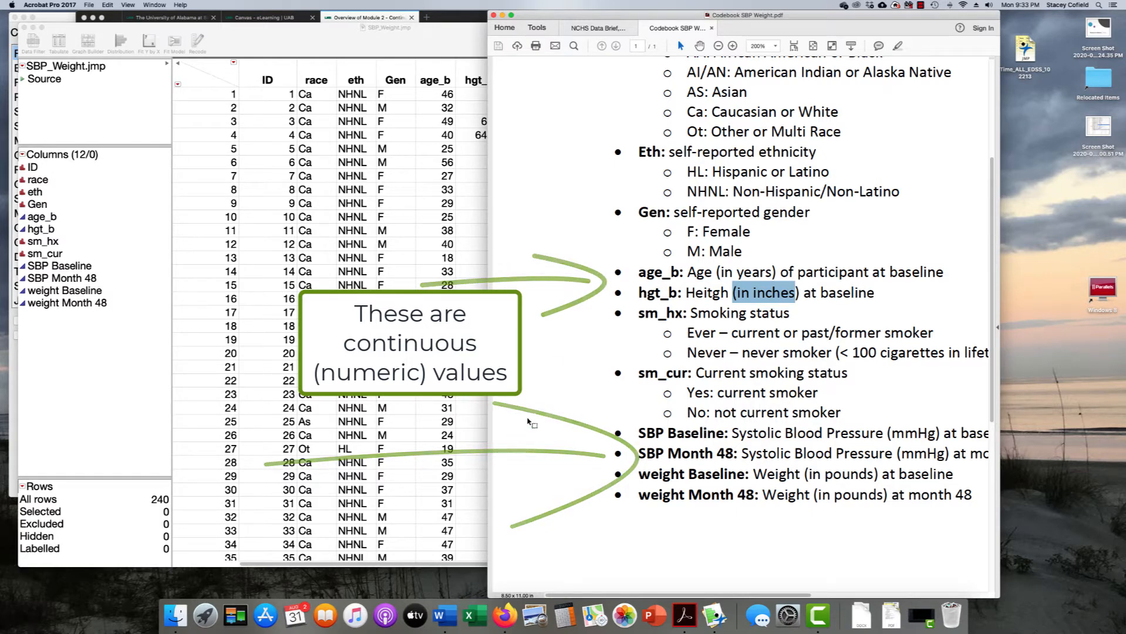
click(506, 614)
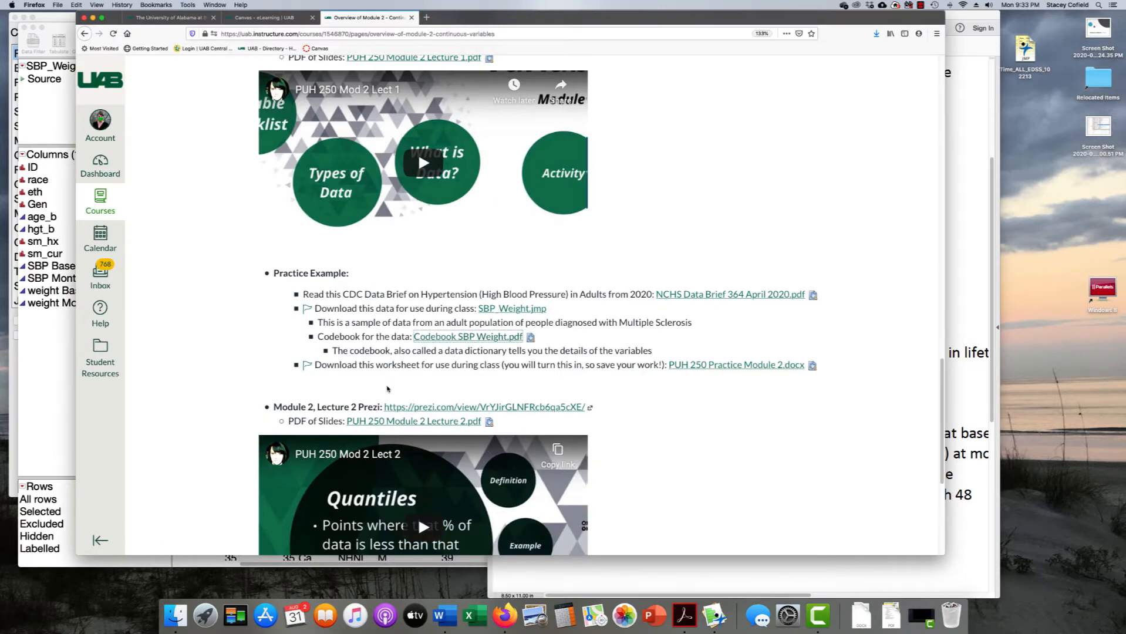
Open PUH 250 Practice Module 2.docx from Canvas in Microsoft Word
click(734, 365)
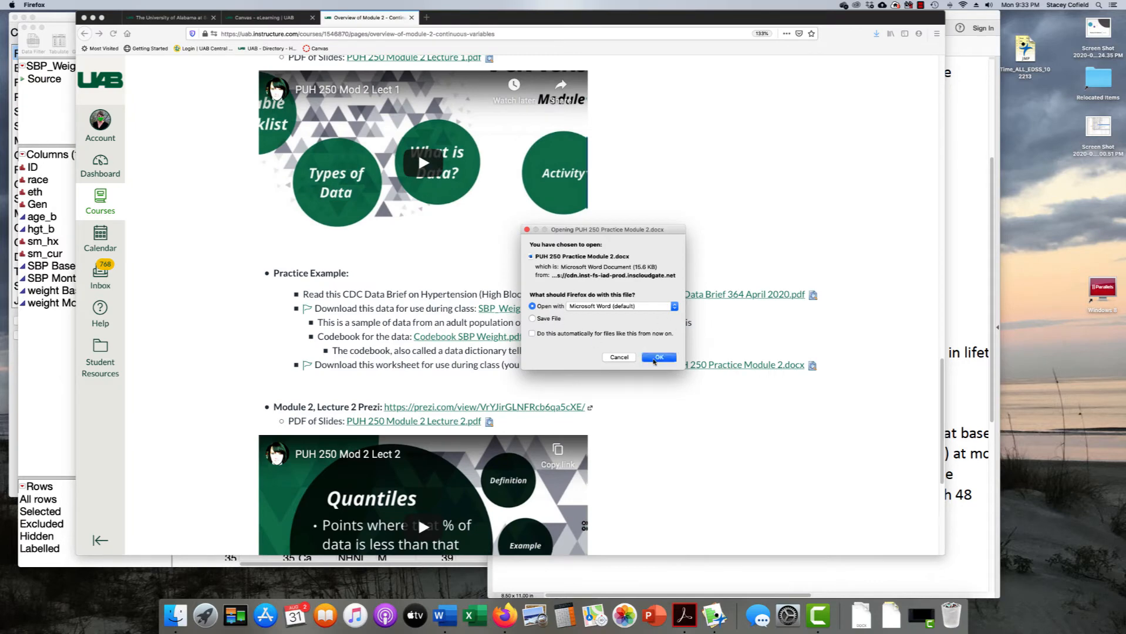
click(658, 358)
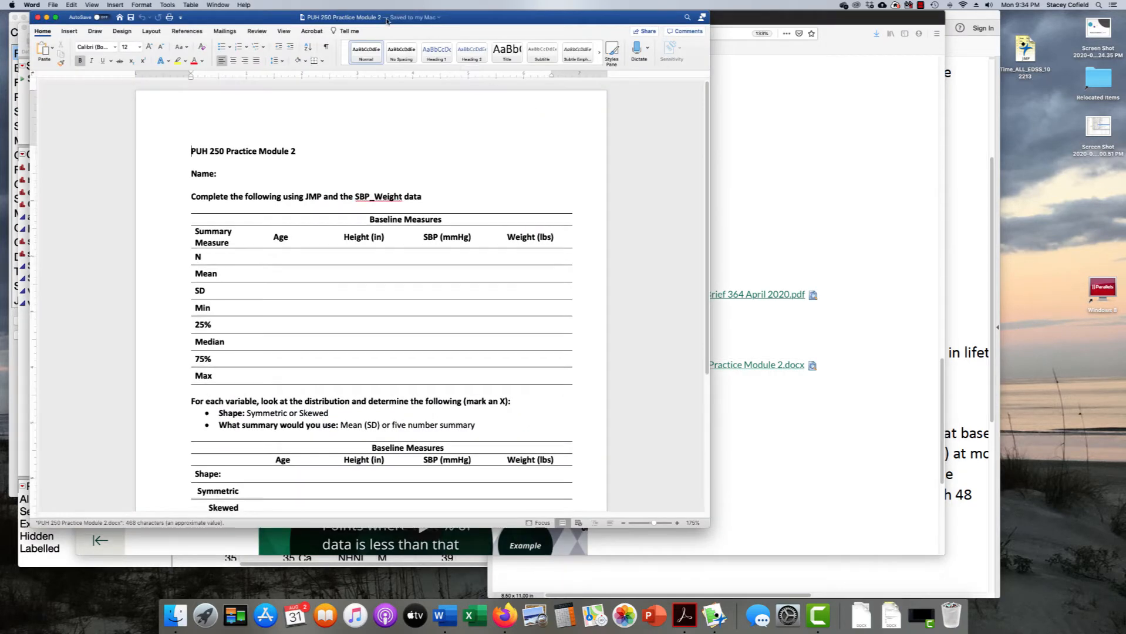
Fill in the Name field, then save to Documents with the last name and underscore prefixed
click(318, 172)
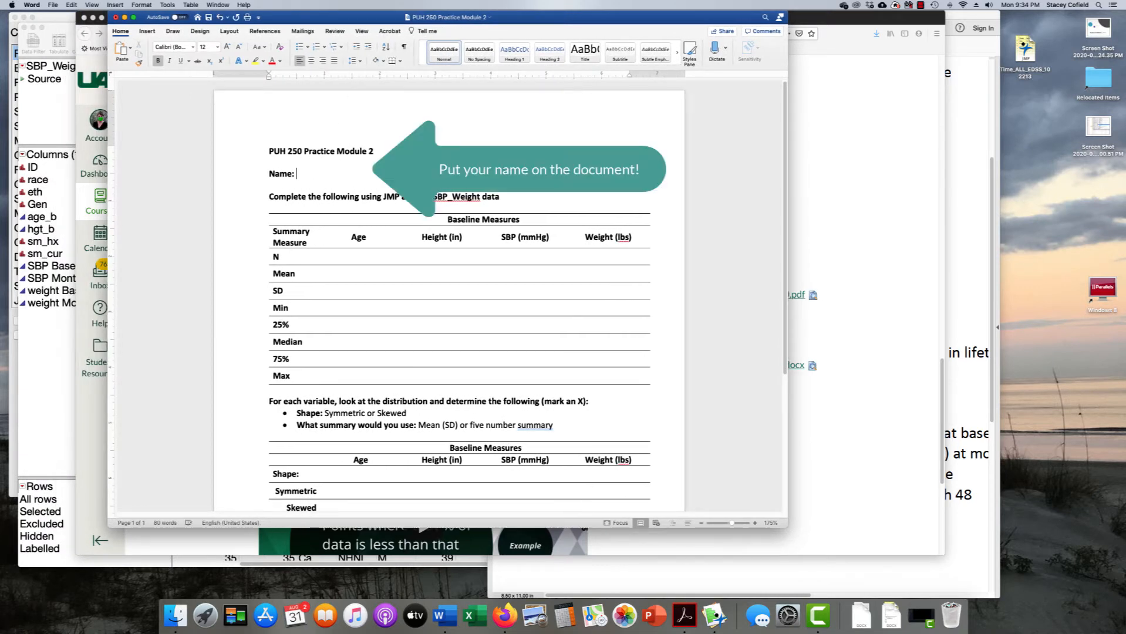
text(Dr. C)
click(53, 5)
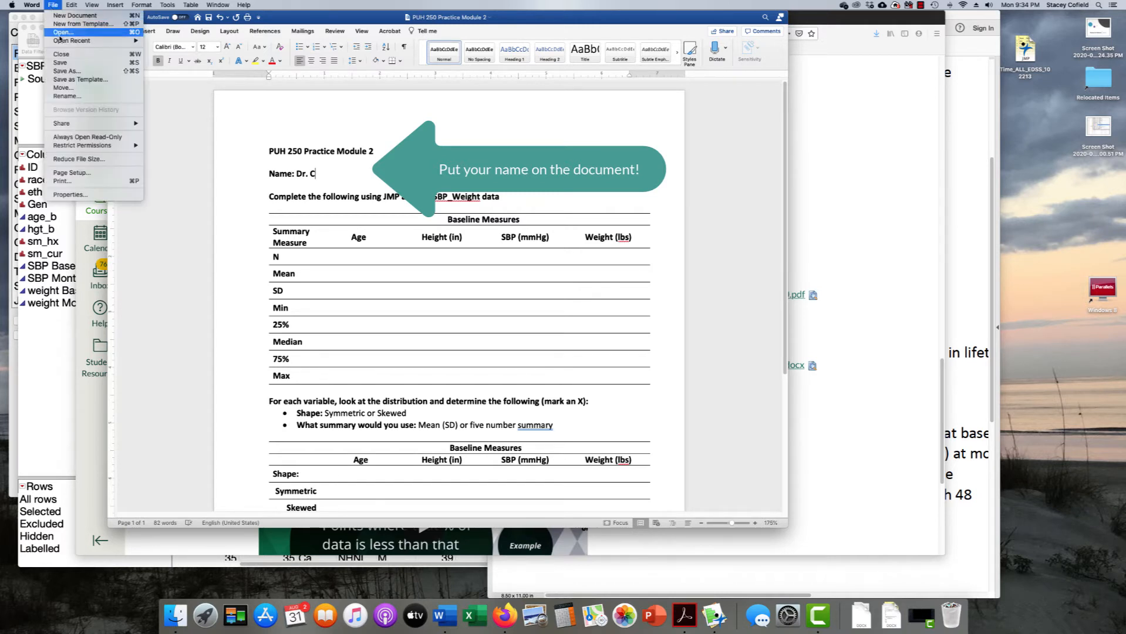
click(67, 72)
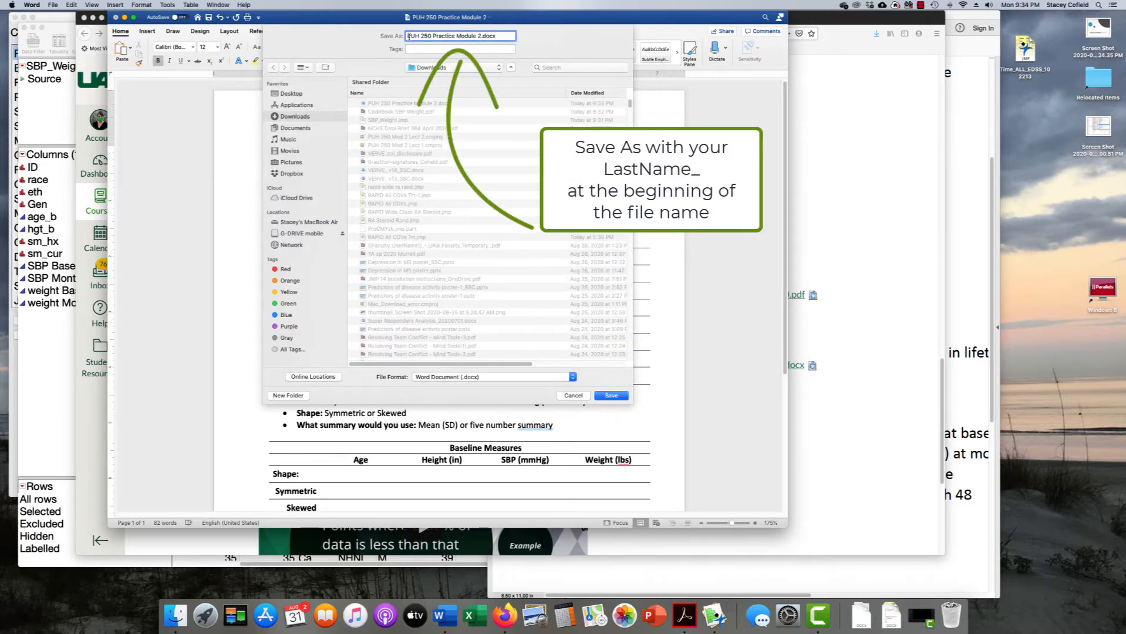
text(Cofield_)
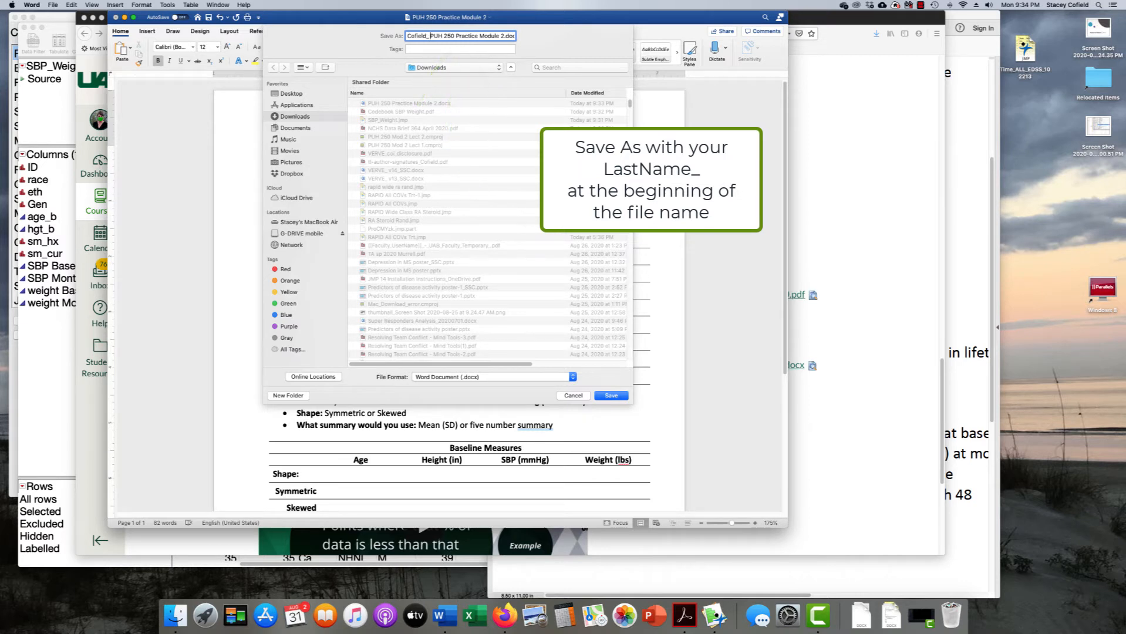
click(295, 128)
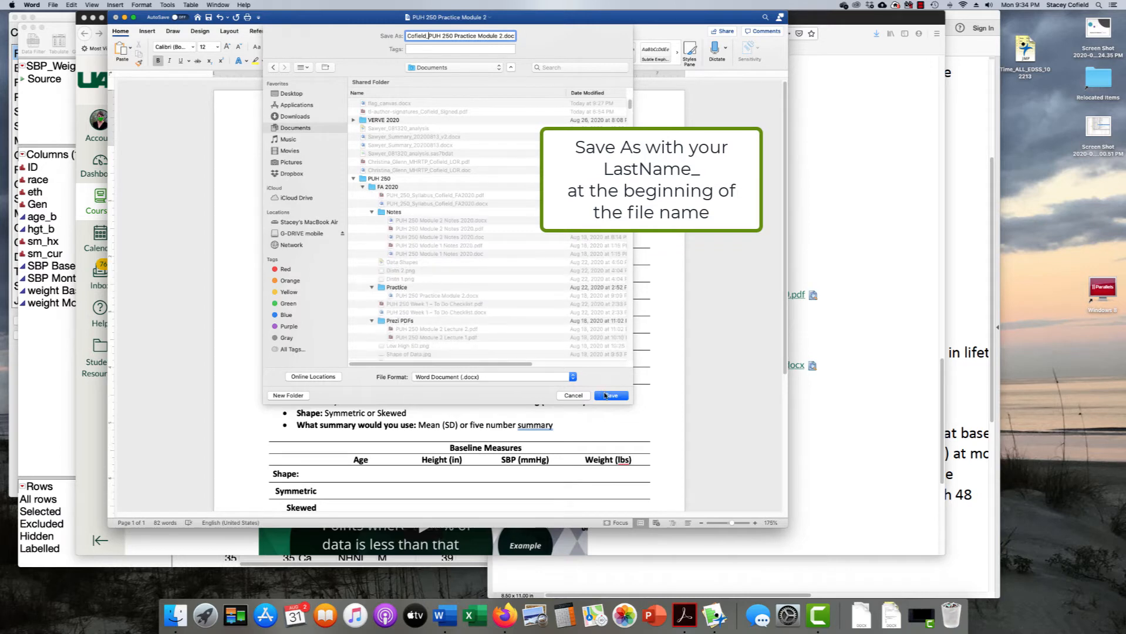
click(606, 396)
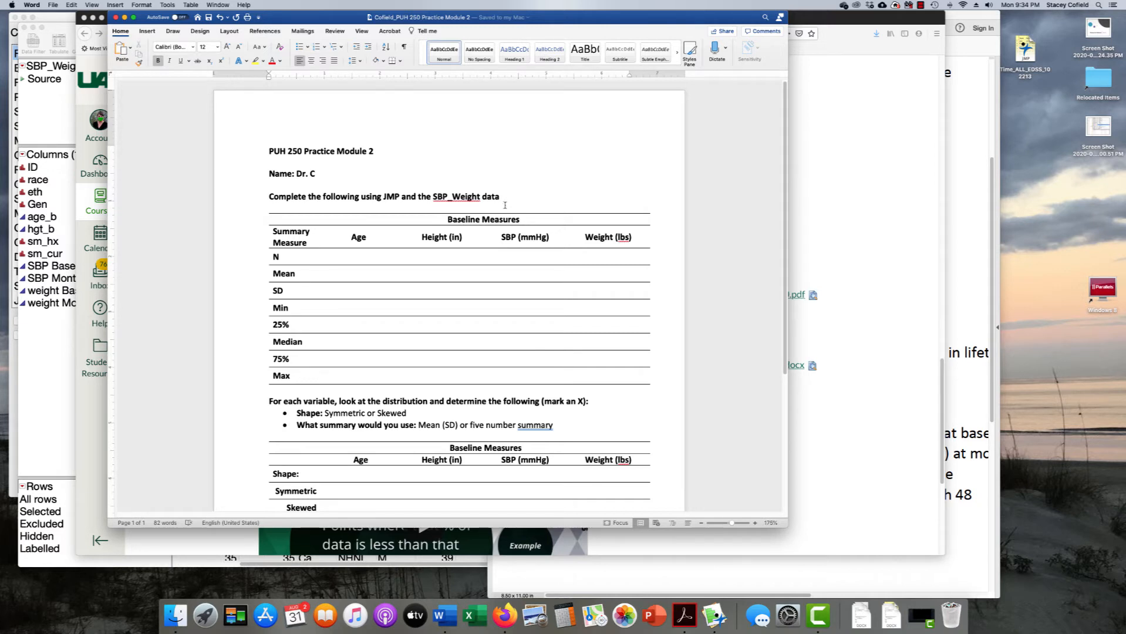
drag(352, 238, 603, 233)
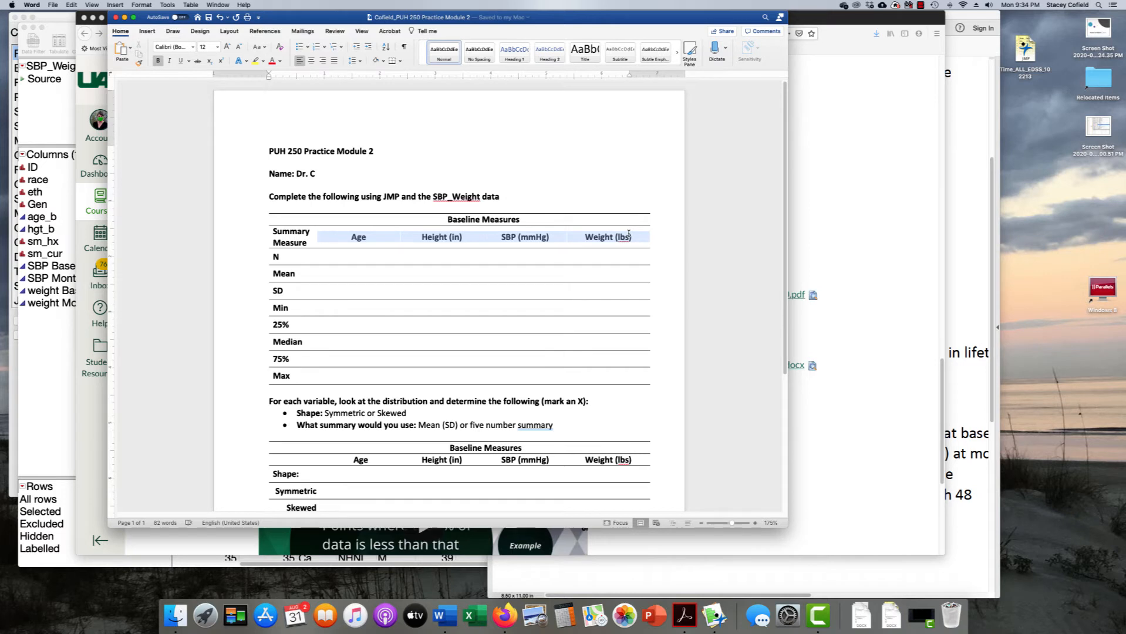
drag(628, 235, 639, 374)
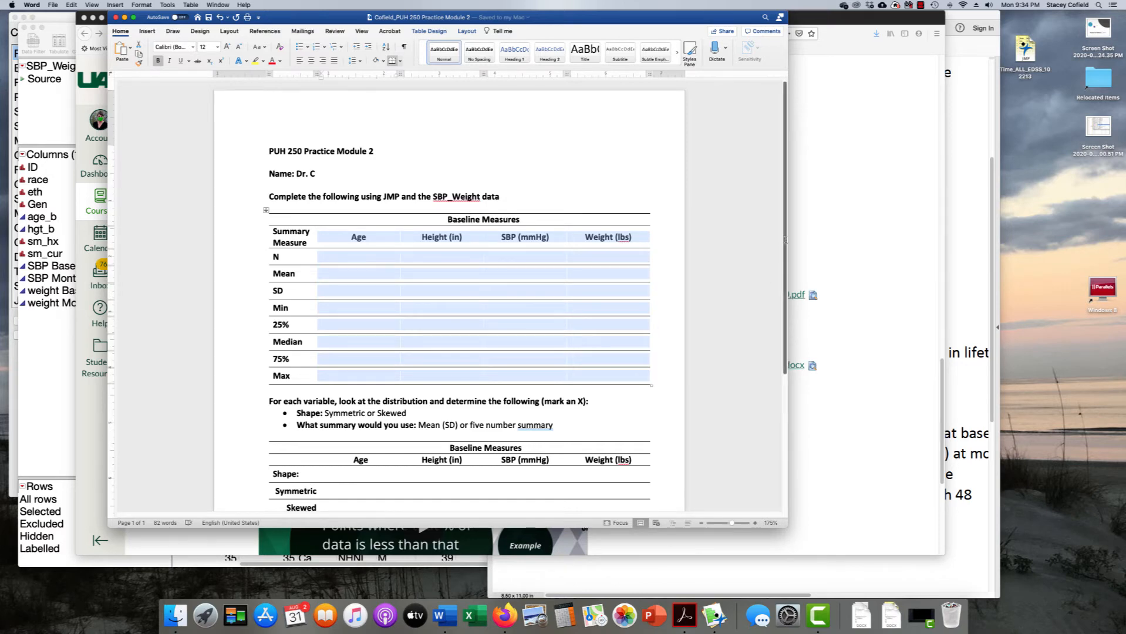
drag(785, 239, 776, 329)
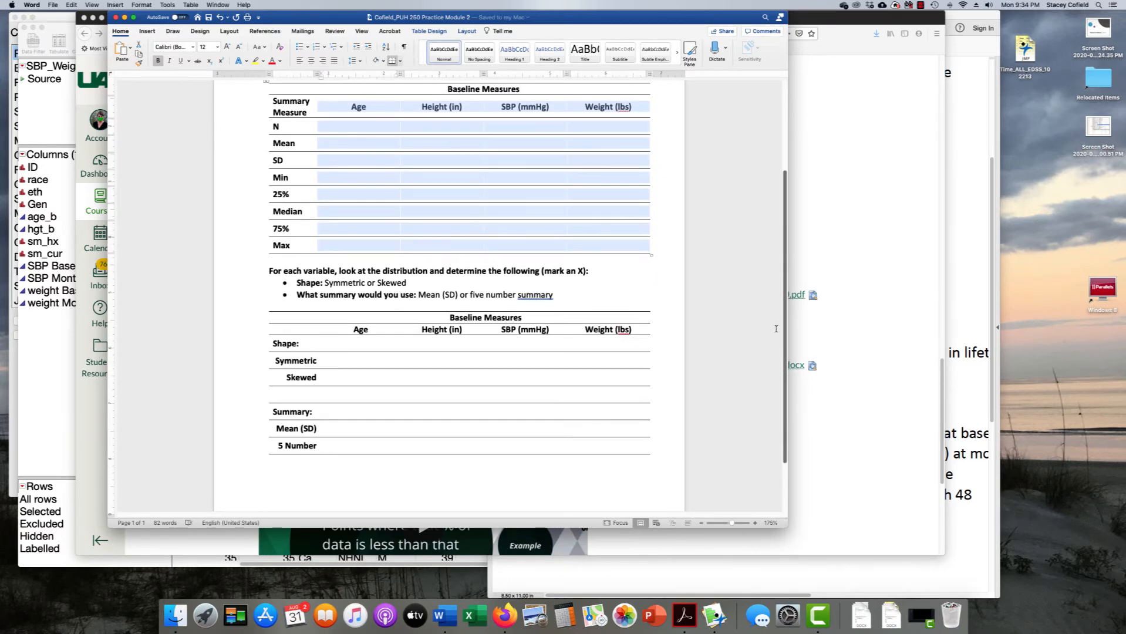
scroll(529, 306, up, 5)
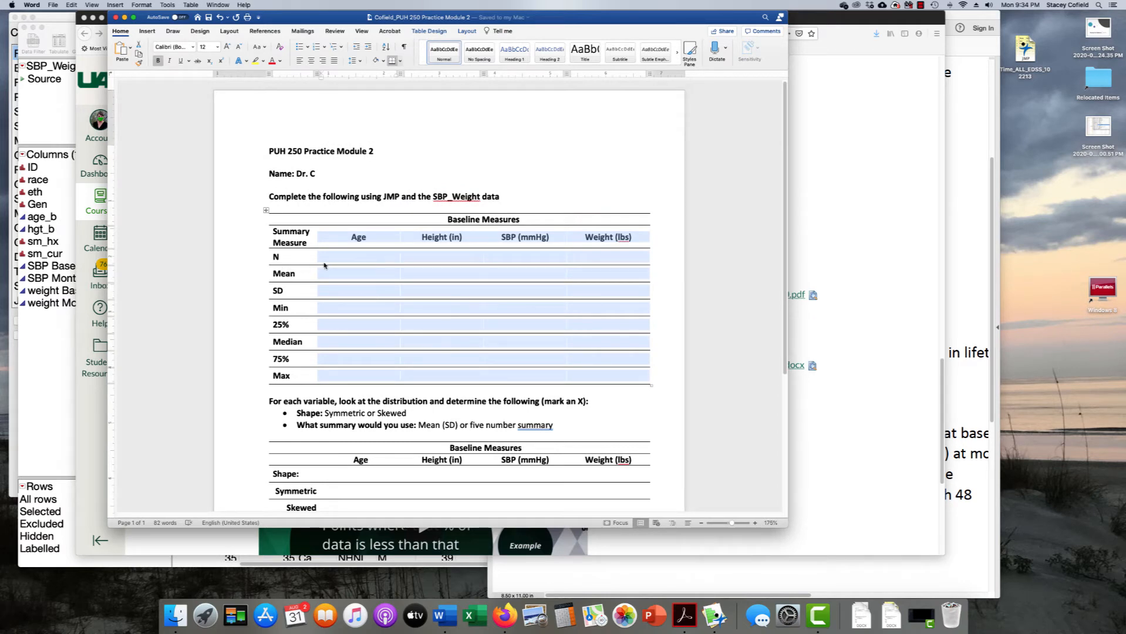
click(324, 259)
drag(323, 258, 595, 295)
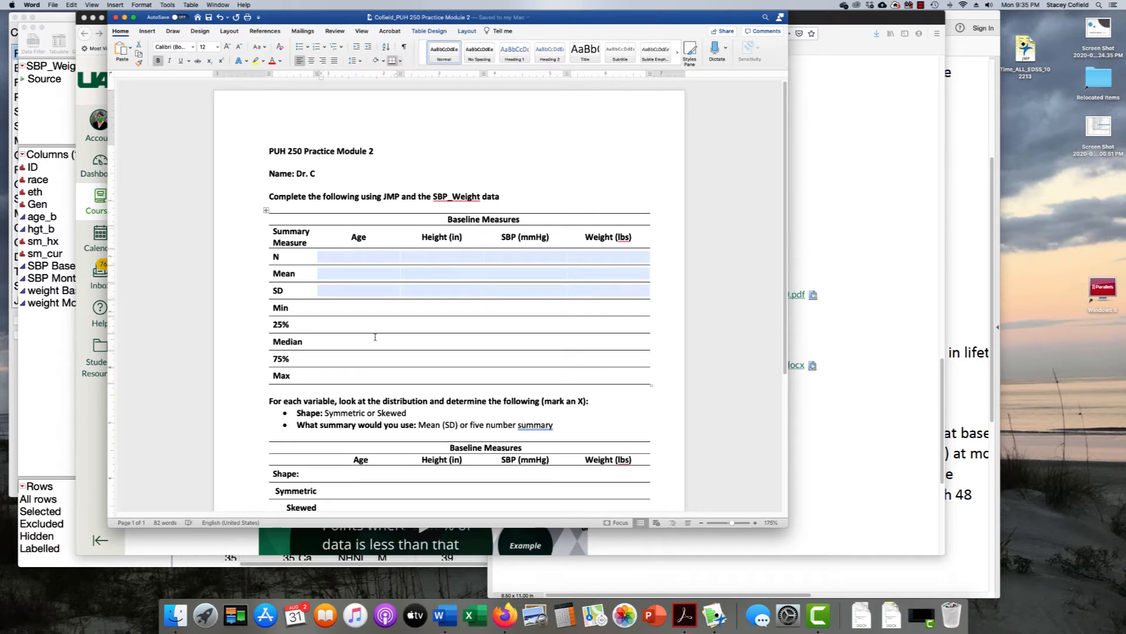
drag(330, 342, 641, 339)
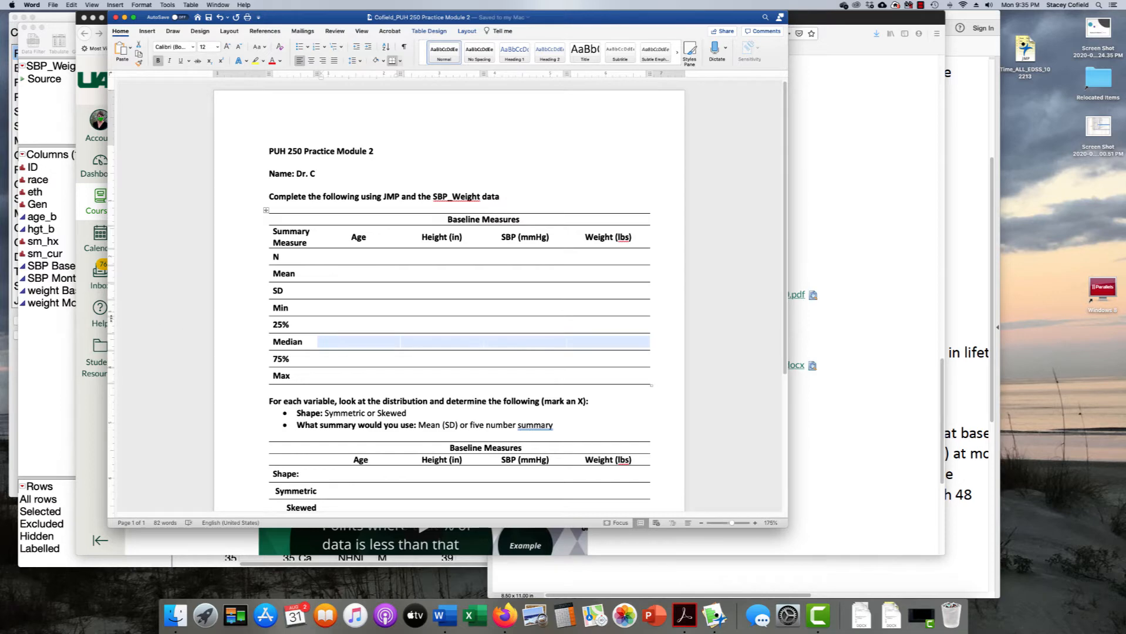
drag(293, 17, 550, 17)
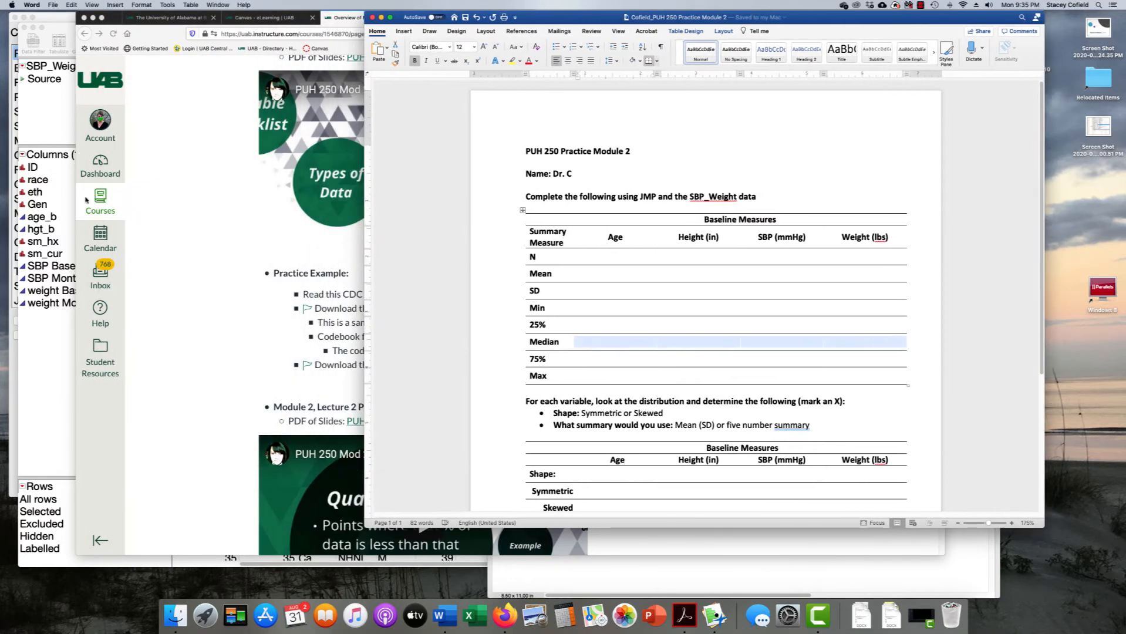
Slide the Word window right and bring the SBP_Weight data table in front beside it
click(54, 349)
click(758, 154)
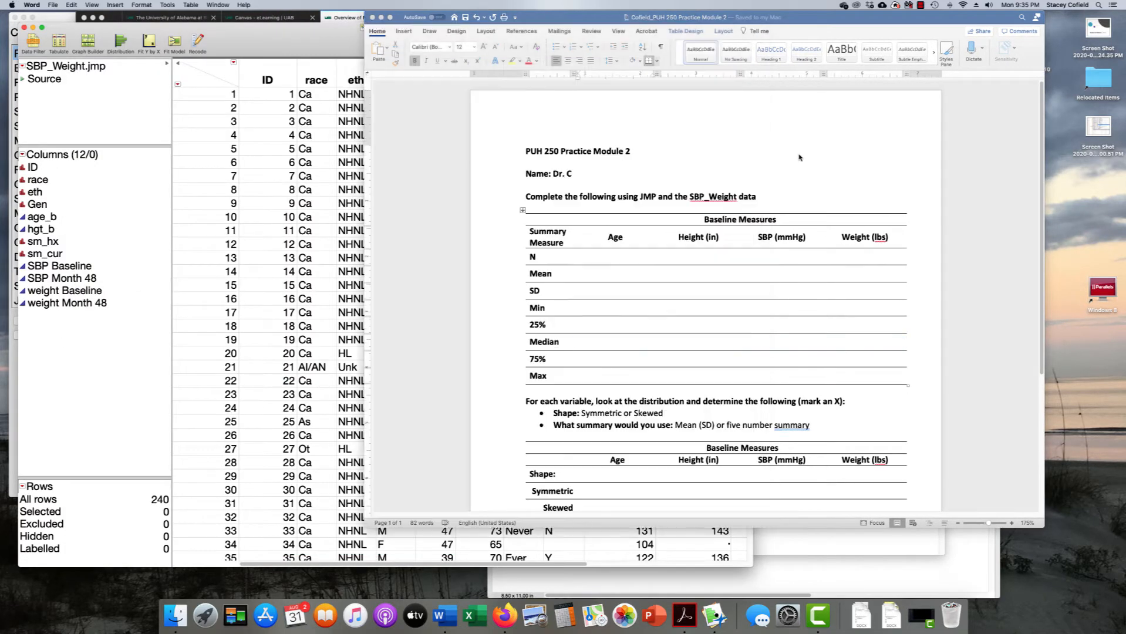
drag(567, 17, 668, 17)
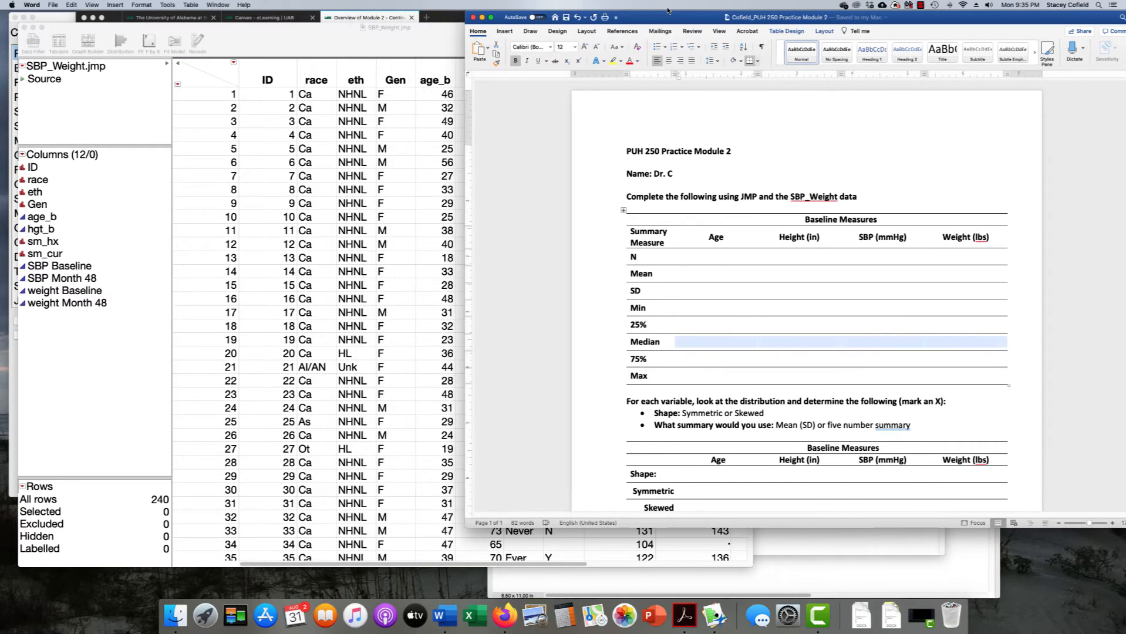
click(399, 50)
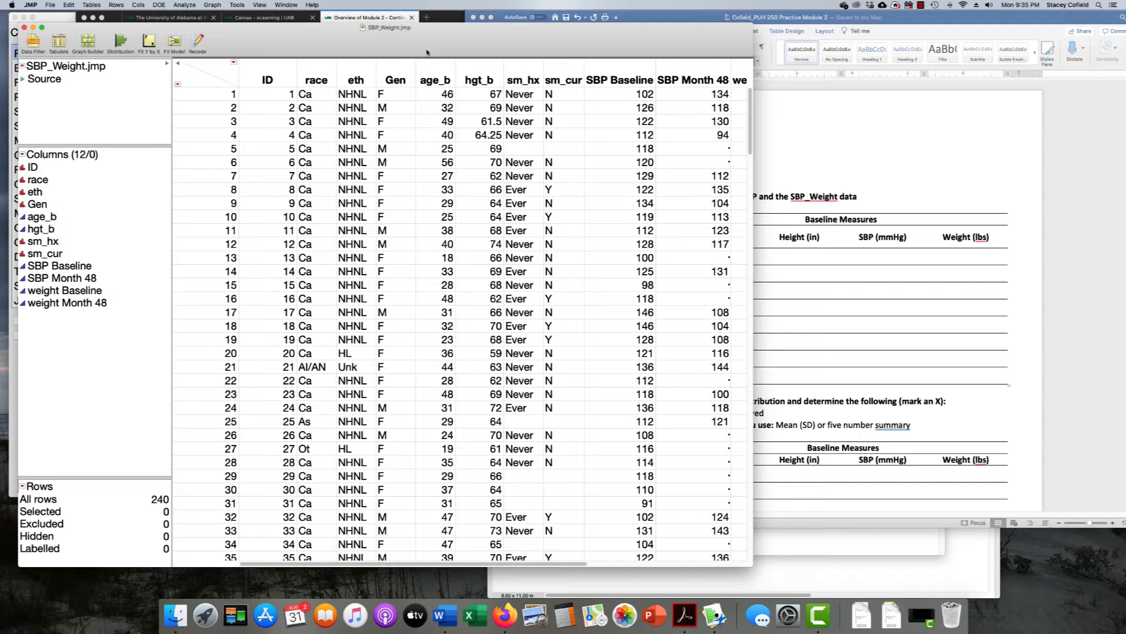
Run Analyze > Distribution on age_b: histogram, median 38, mean 37.63, SD 9.57, N 240
drag(422, 53, 420, 40)
click(184, 4)
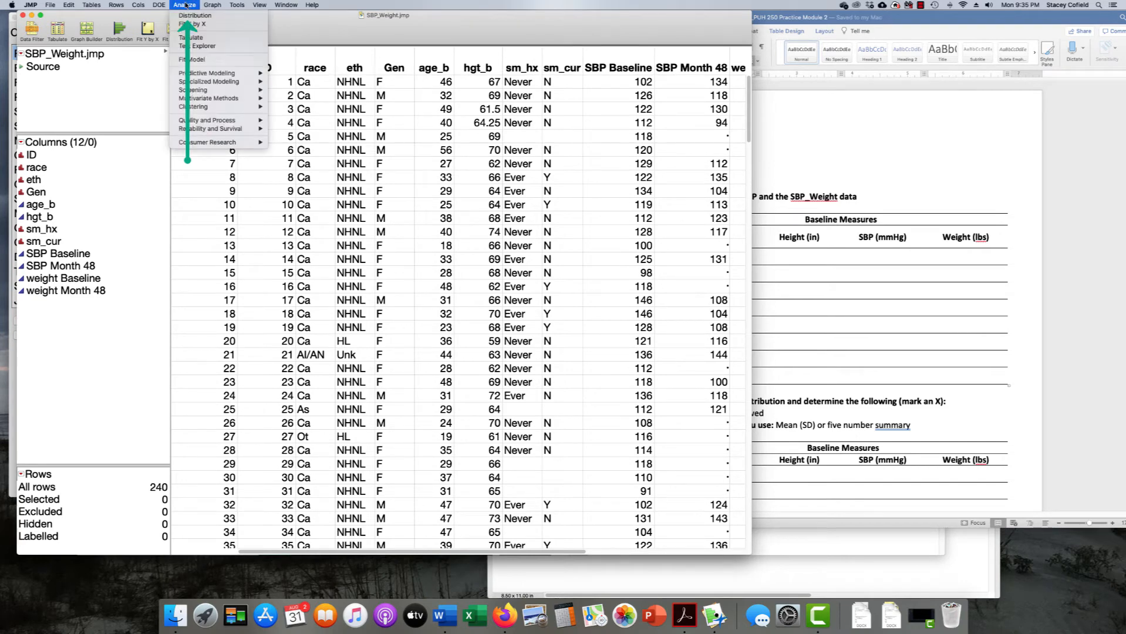
click(188, 16)
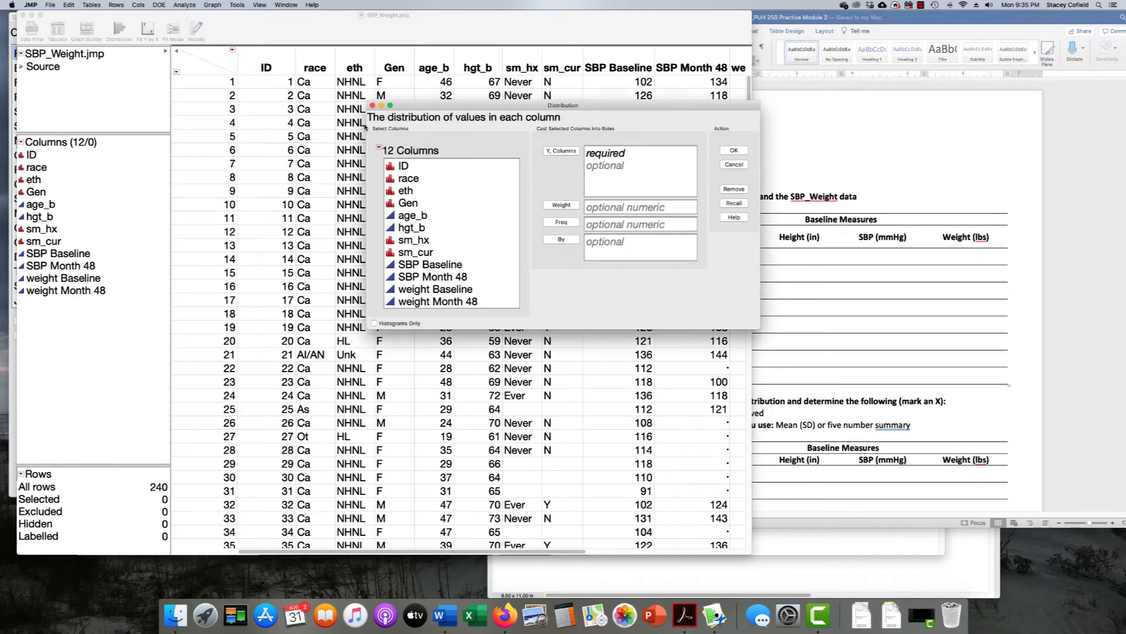
click(433, 216)
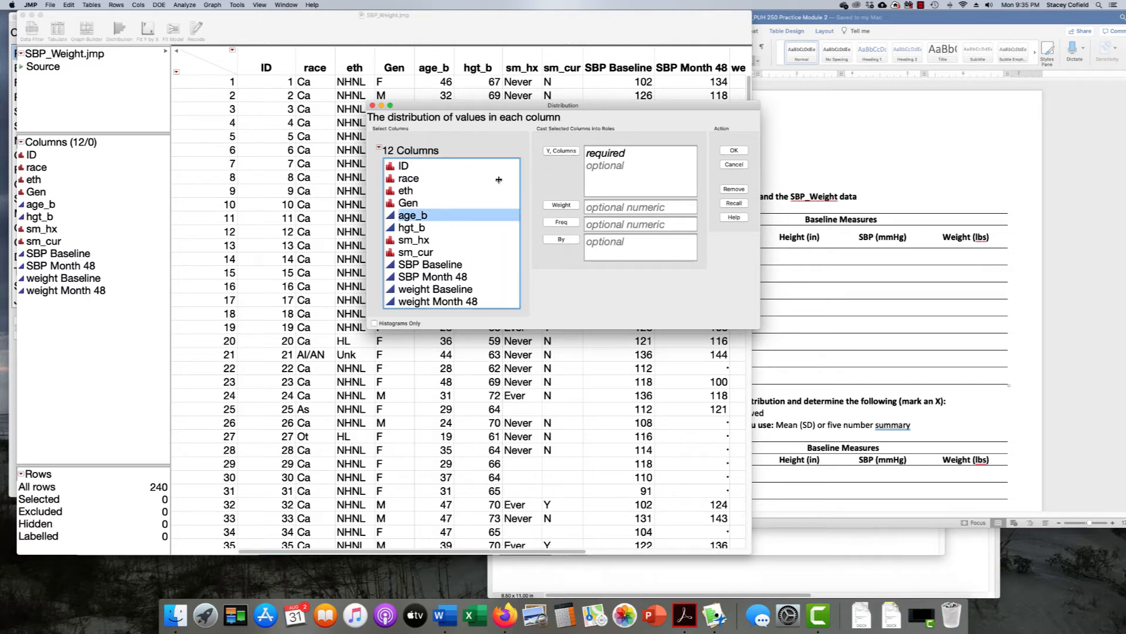
click(558, 152)
click(733, 151)
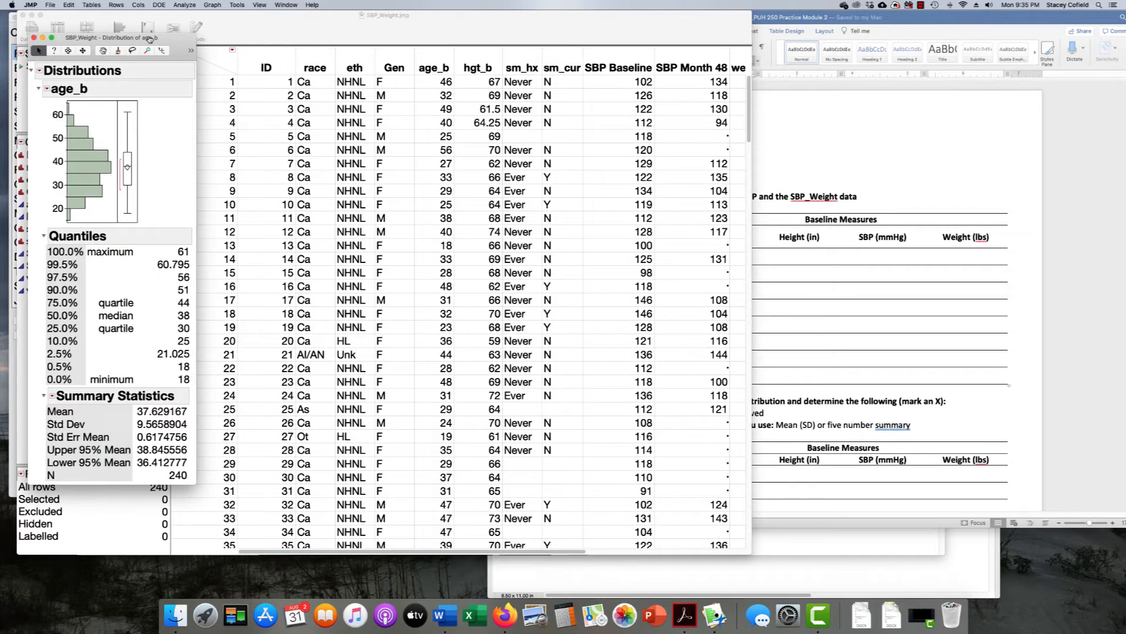
Drag the age_b Distribution report to the screen centre and show its red-triangle options menu
drag(149, 38, 511, 23)
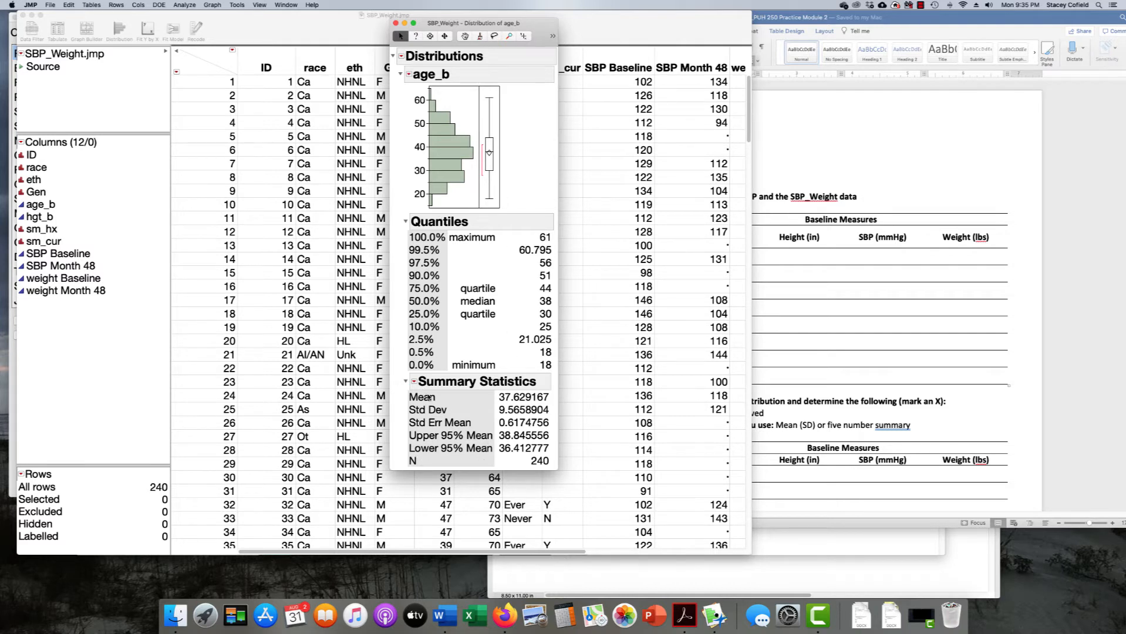
mouse_move(511, 206)
mouse_down()
mouse_move(533, 158)
mouse_move(456, 81)
mouse_move(407, 189)
mouse_move(522, 204)
mouse_up()
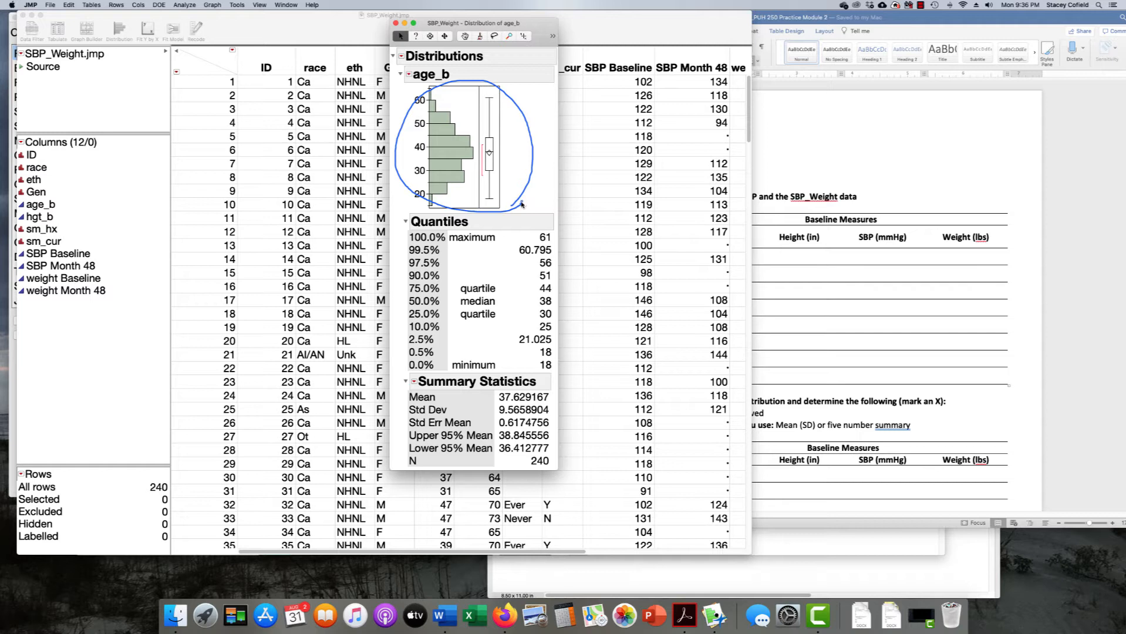
drag(522, 204, 526, 167)
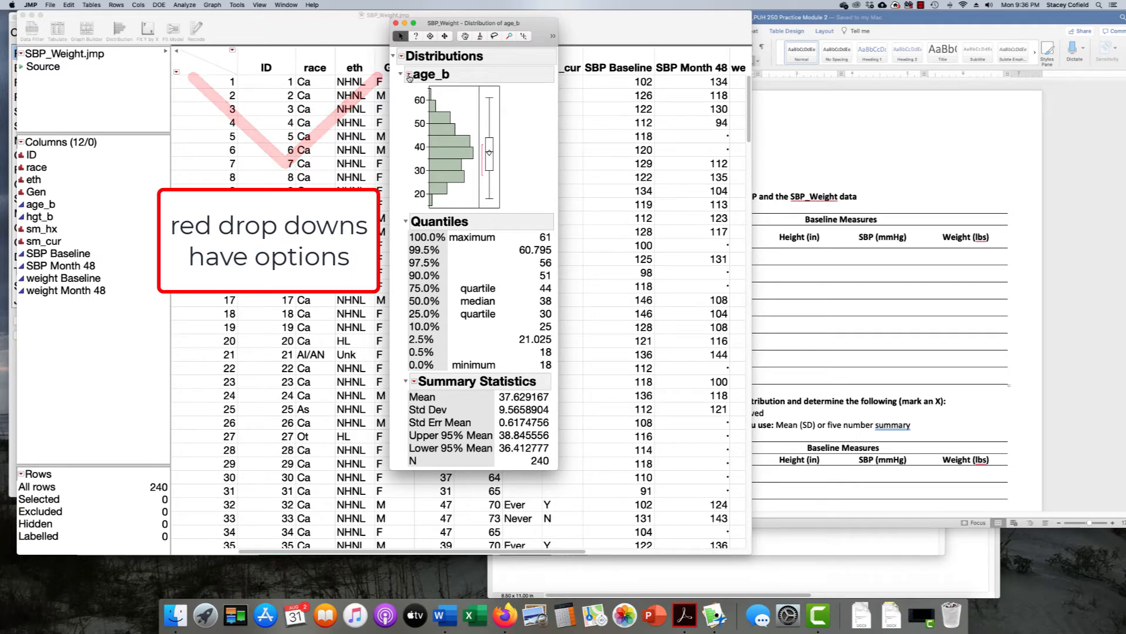
click(409, 76)
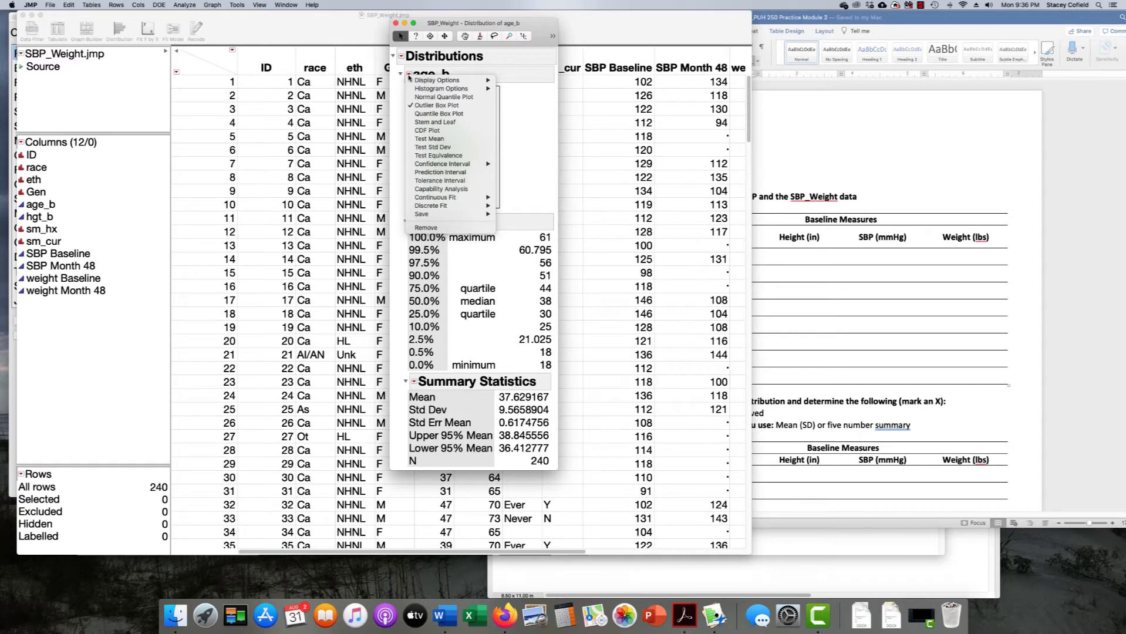
Uncheck Histogram Options > Vertical for a horizontal age_b histogram and drag the plot larger
mouse_move(435, 89)
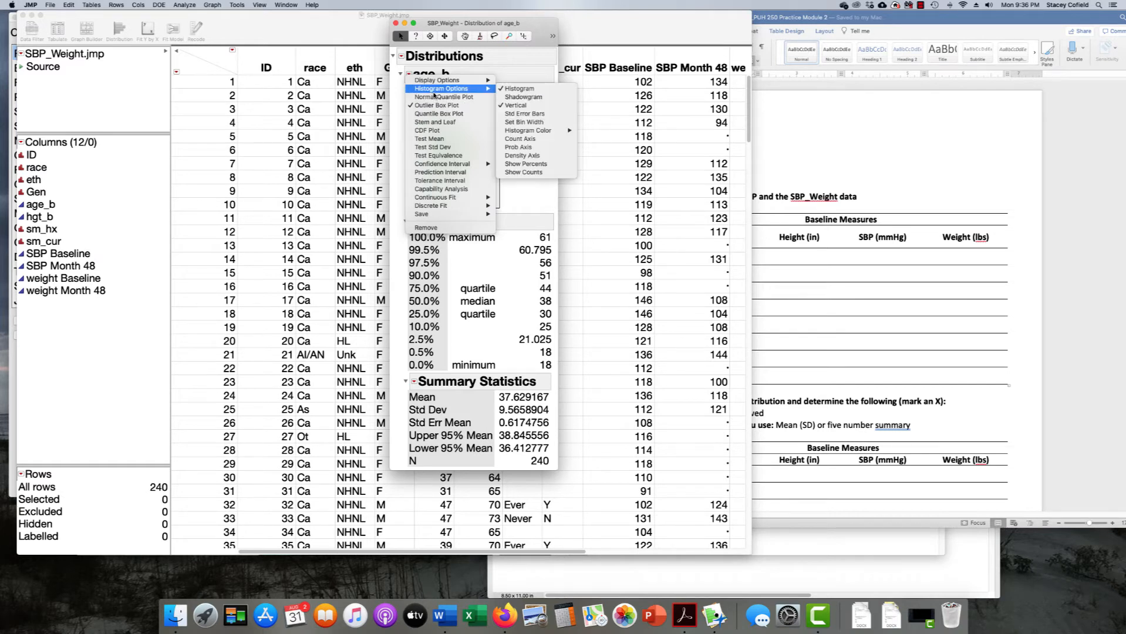
click(540, 106)
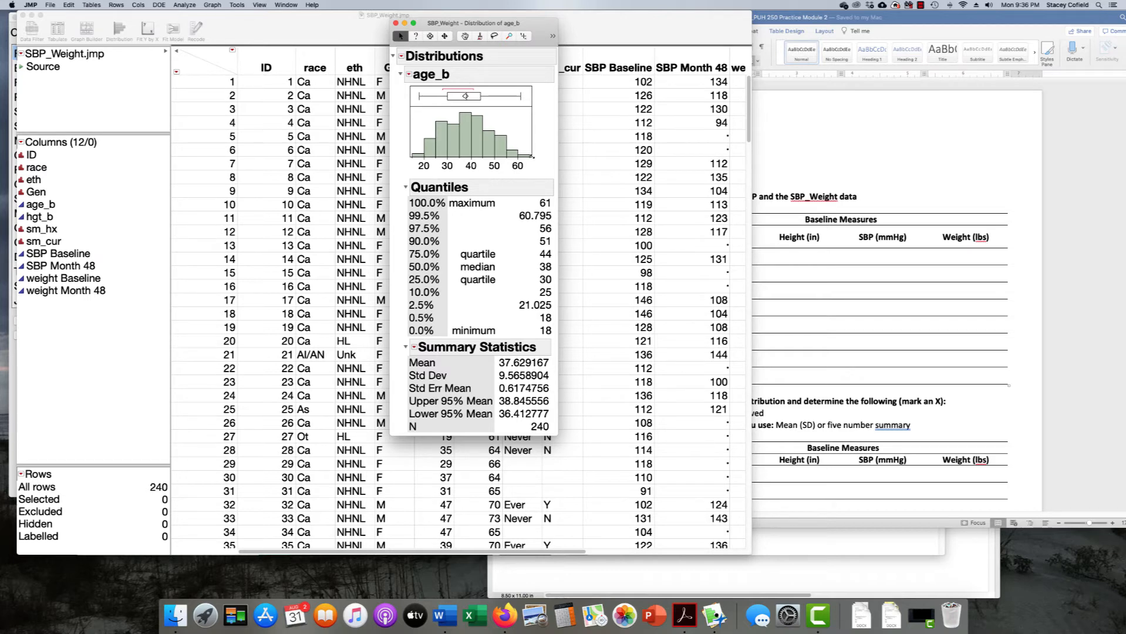
drag(533, 156, 615, 211)
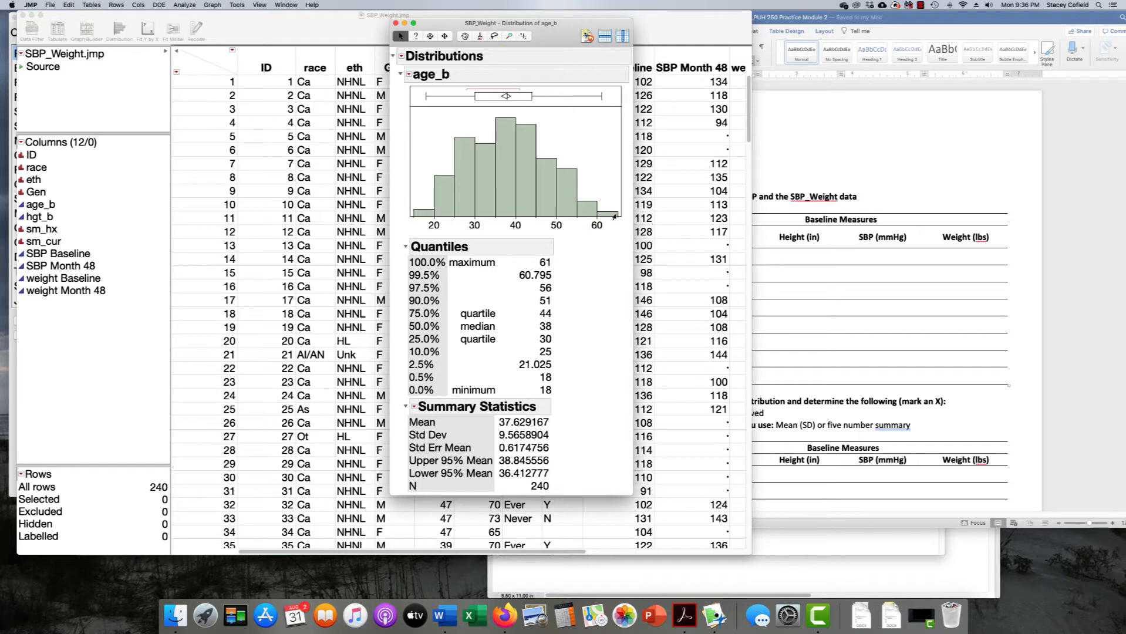
mouse_move(615, 217)
mouse_move(405, 197)
mouse_down()
mouse_move(496, 113)
mouse_move(620, 204)
mouse_up()
mouse_move(509, 237)
mouse_down()
mouse_move(511, 108)
mouse_move(448, 148)
mouse_move(406, 199)
mouse_up()
key(Escape)
mouse_move(508, 239)
mouse_down()
mouse_move(508, 113)
mouse_move(611, 214)
mouse_up()
mouse_move(395, 210)
mouse_down()
mouse_move(493, 115)
mouse_move(585, 184)
mouse_up()
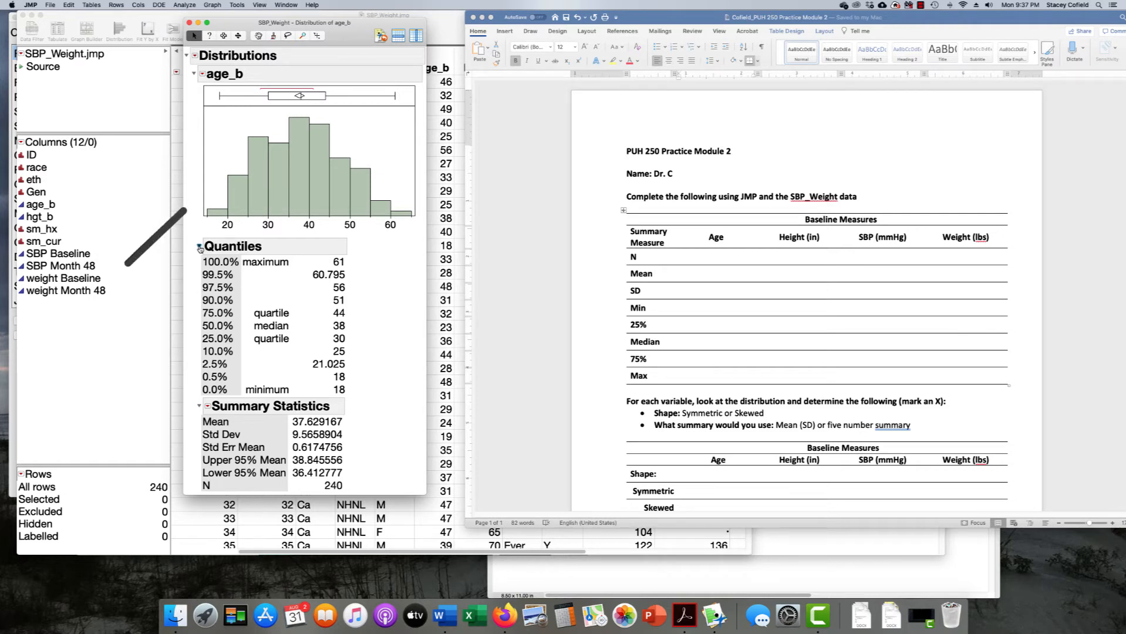
click(200, 247)
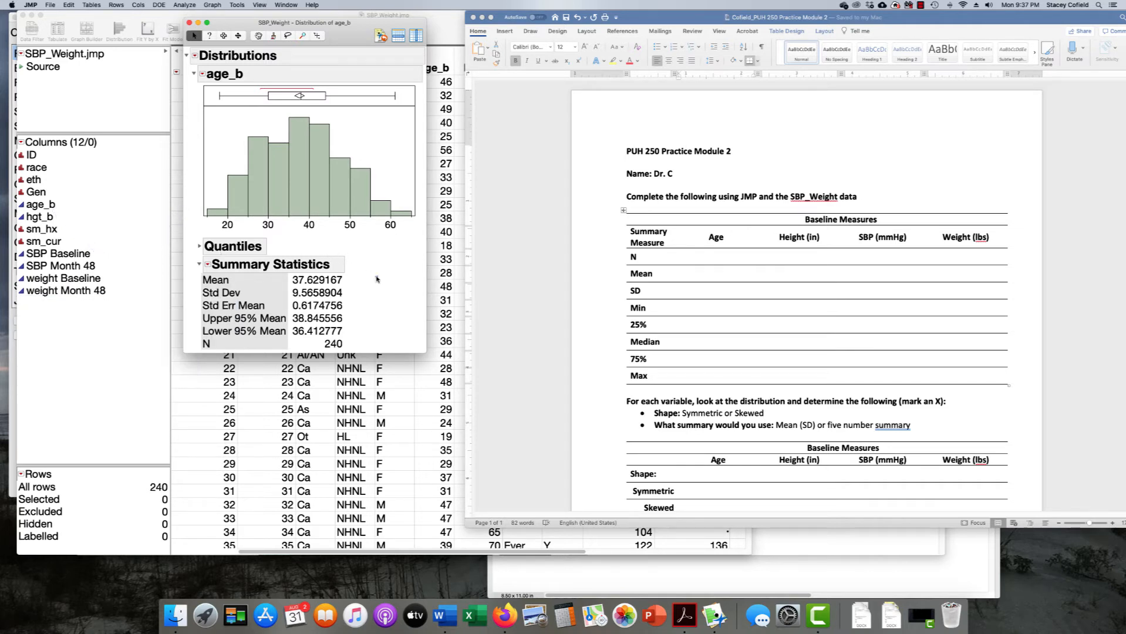
mouse_move(375, 274)
mouse_down()
mouse_move(261, 273)
mouse_move(198, 291)
mouse_move(315, 297)
mouse_move(367, 285)
mouse_move(352, 274)
mouse_move(187, 273)
mouse_move(336, 295)
mouse_move(347, 279)
mouse_up()
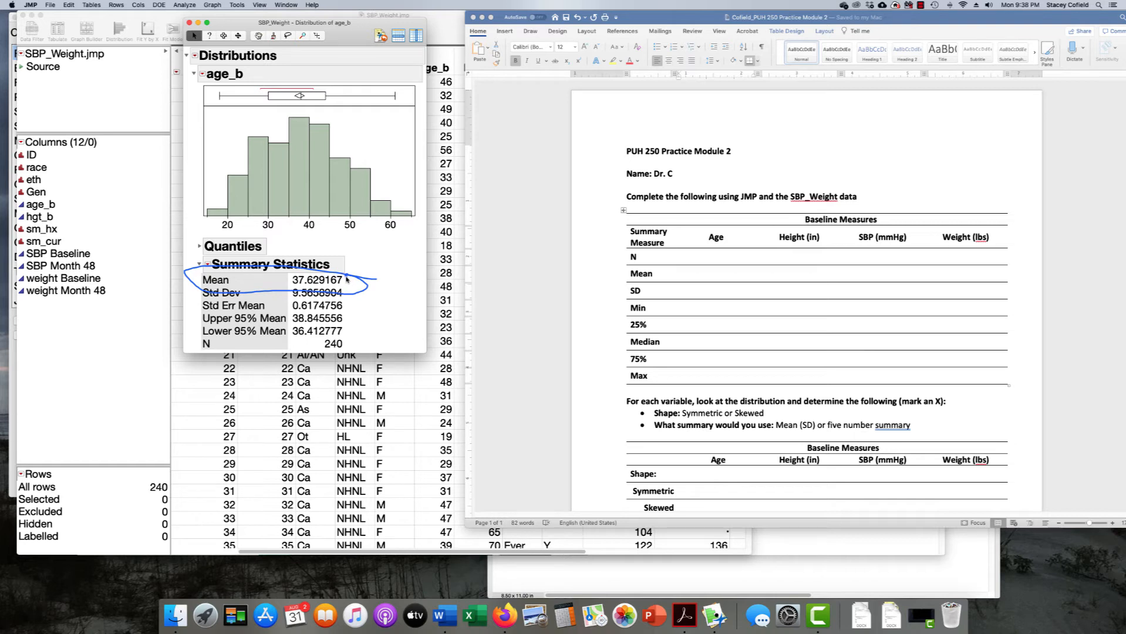
drag(347, 280, 345, 285)
drag(304, 275, 290, 286)
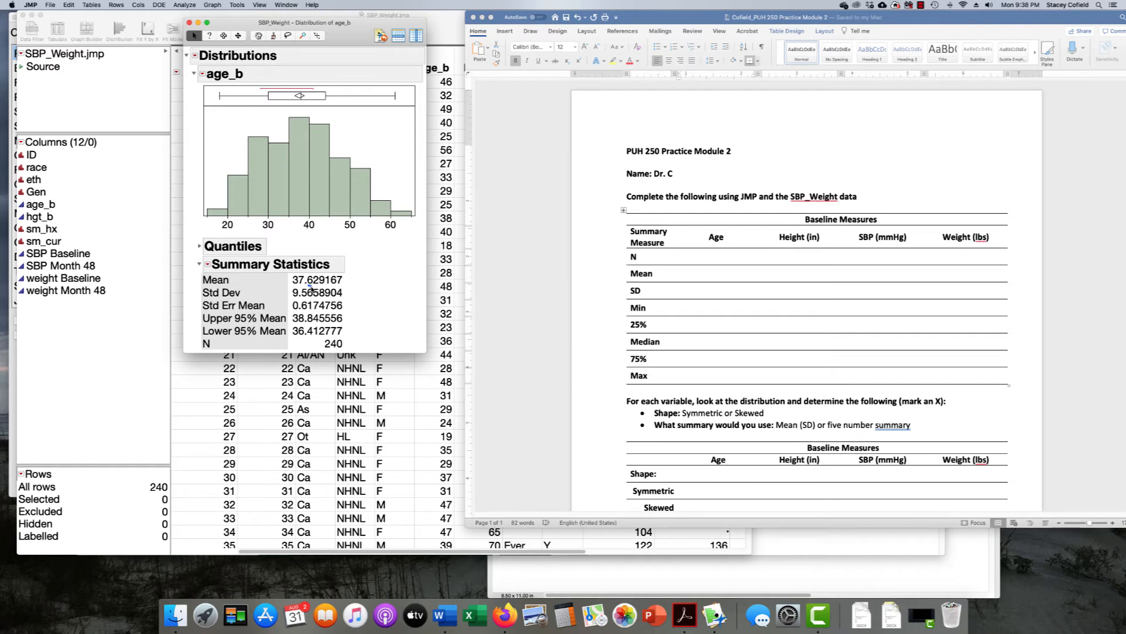
drag(311, 286, 341, 289)
drag(293, 287, 313, 287)
Enter 37.6 in the Word table's Mean/Age cell and centre the table's data cells
click(712, 274)
text(37.6)
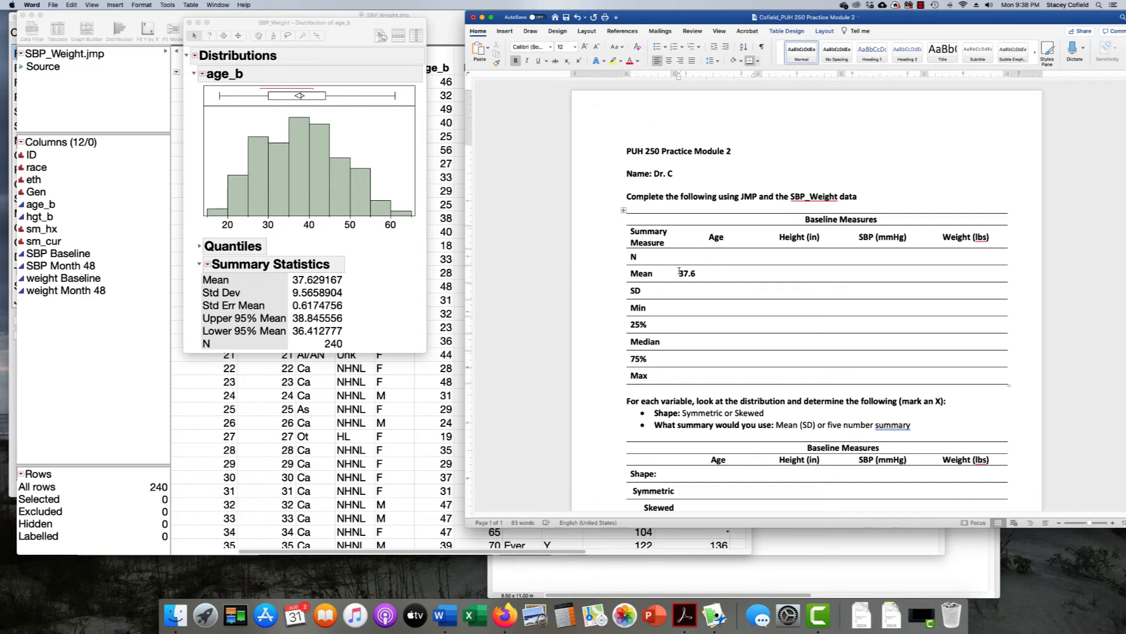
drag(679, 257, 964, 376)
click(669, 60)
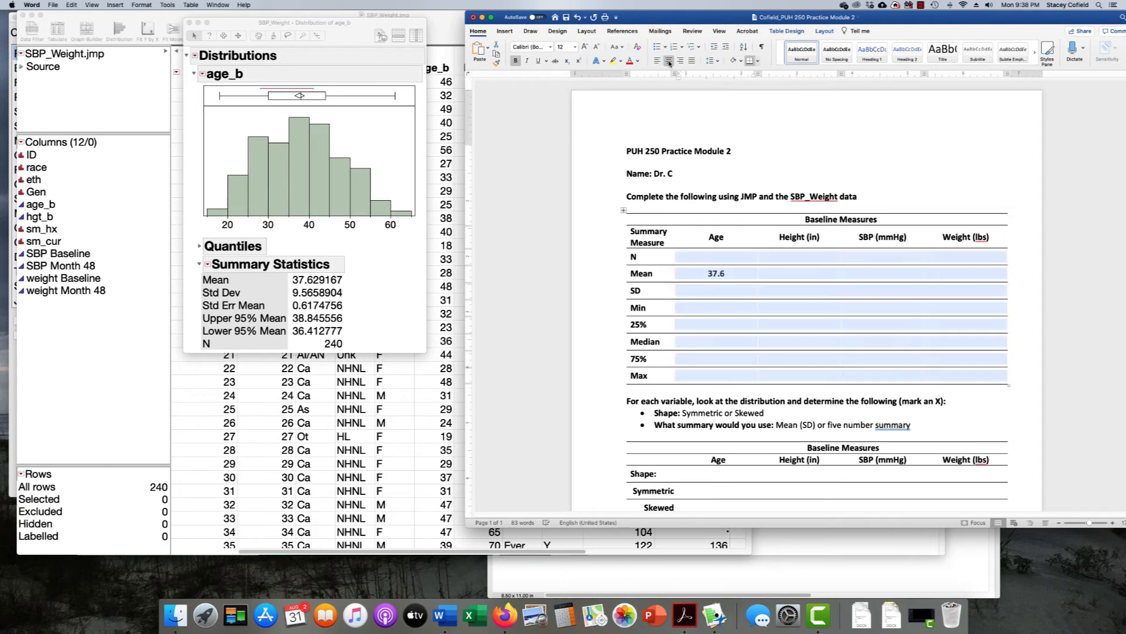
click(727, 312)
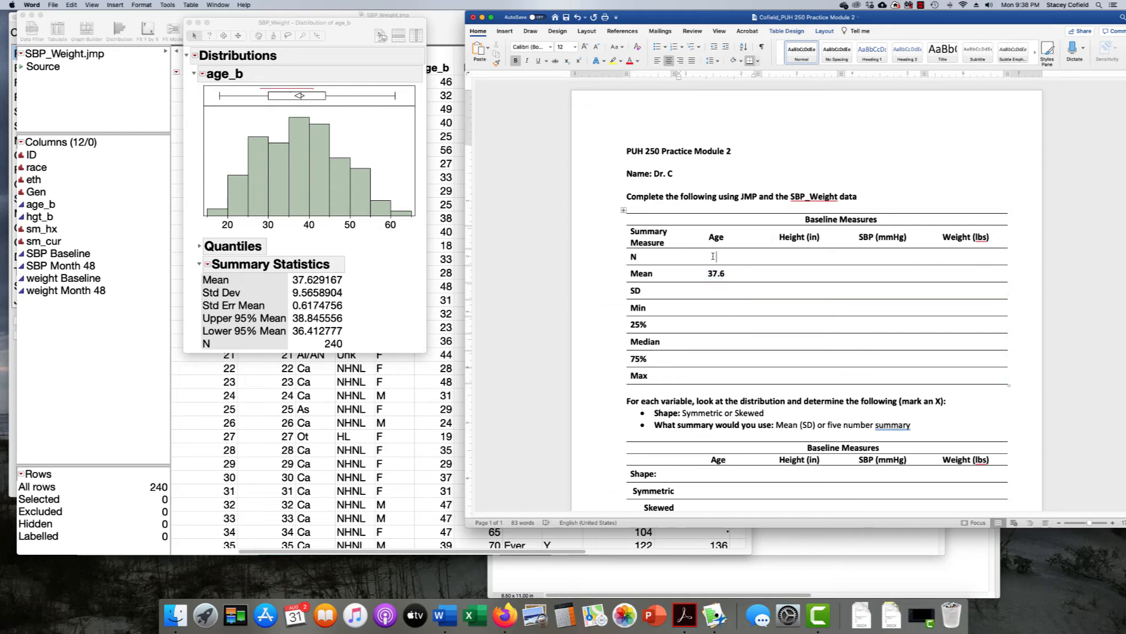
Type 240 into the N row's Age cell, checking the JMP report for the value
click(628, 256)
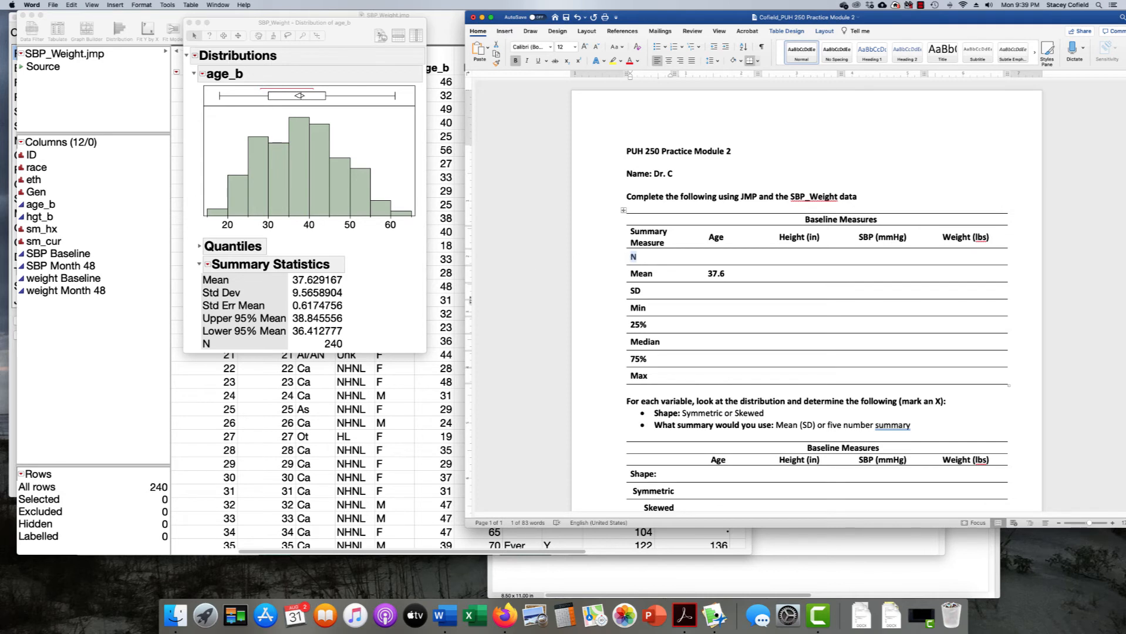
click(386, 328)
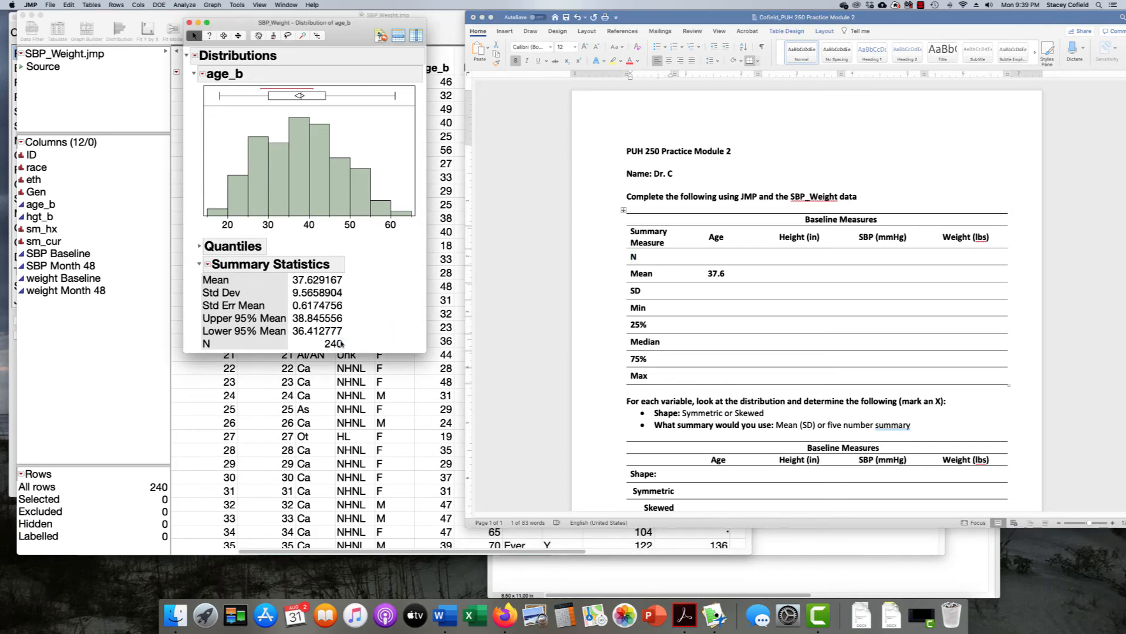
click(711, 257)
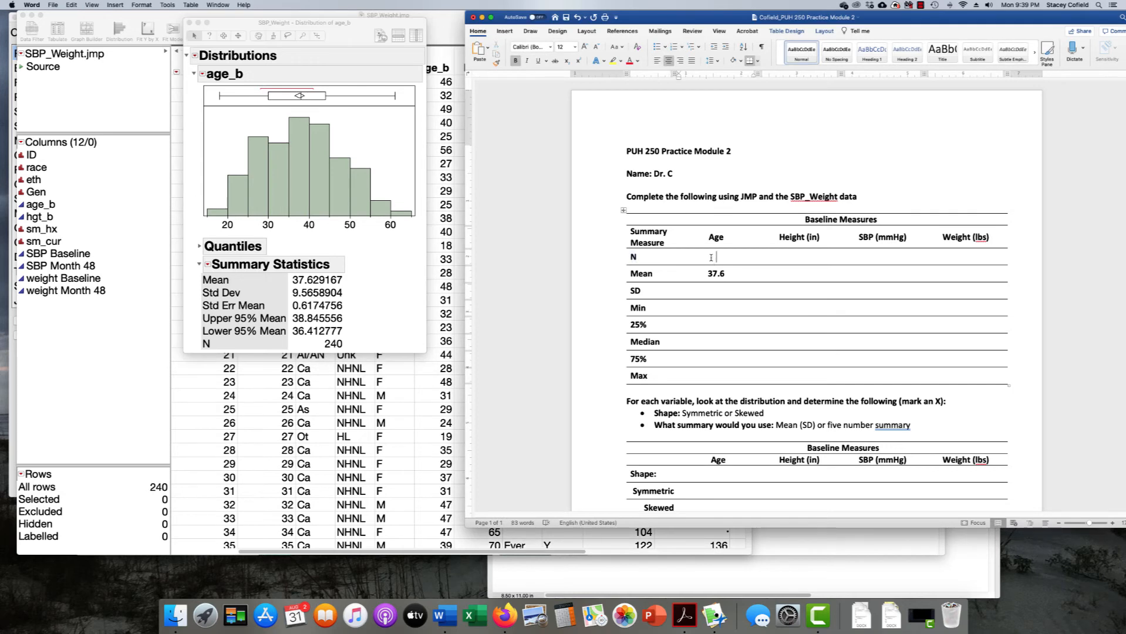
text(240)
Circle N 240 in the JMP report and point out the SBP_Weight table's Selected rows count
click(356, 343)
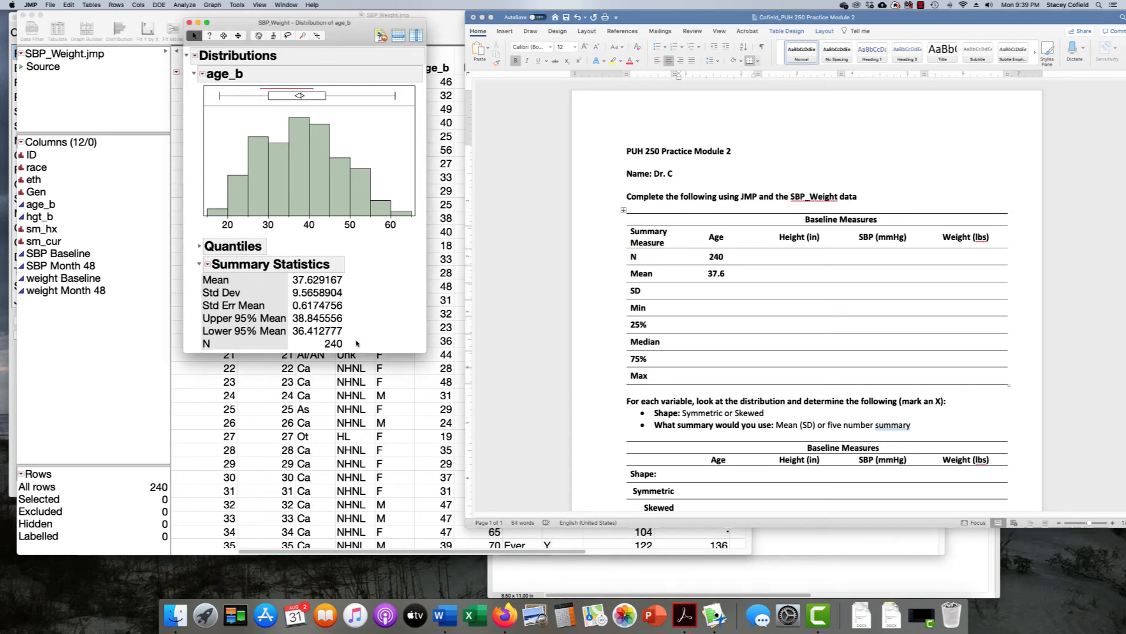
mouse_move(355, 337)
mouse_down()
mouse_move(336, 334)
mouse_move(328, 353)
mouse_move(352, 339)
mouse_move(234, 437)
mouse_up()
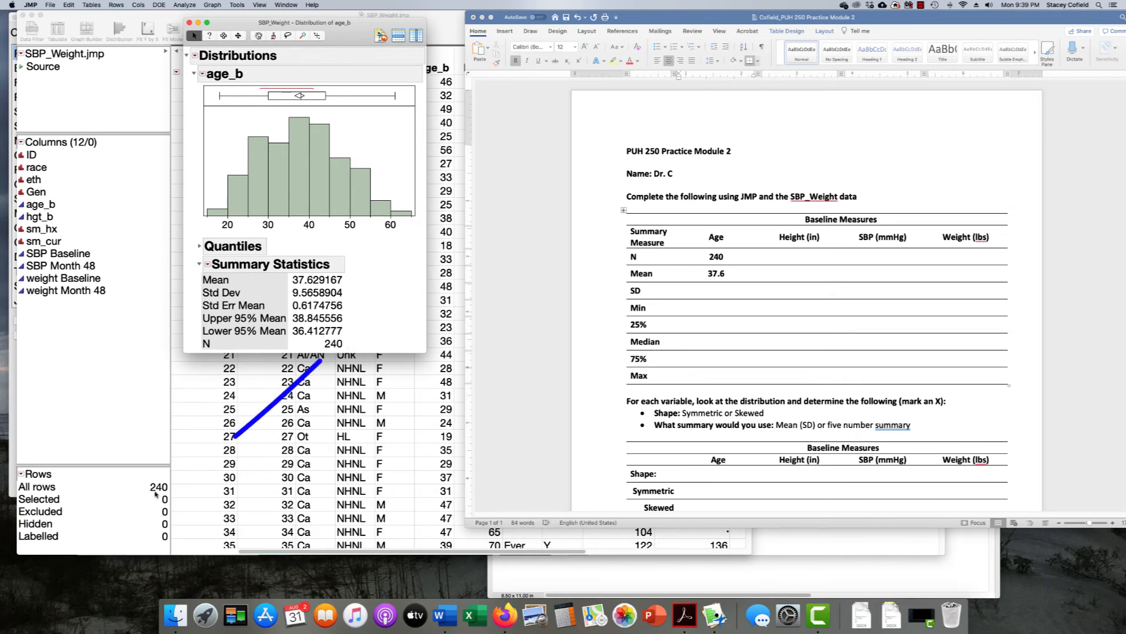
click(145, 501)
click(117, 503)
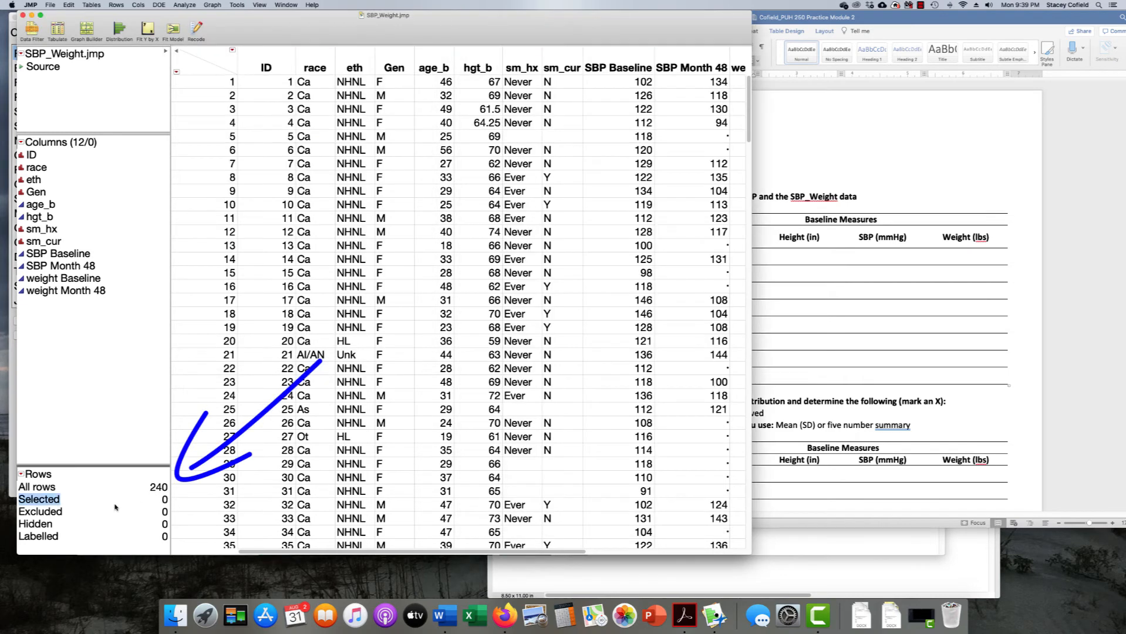
Point out the All rows count of 240, then bring up SBP_Weight - Distribution of age_b from the Window menu
mouse_move(115, 505)
mouse_down()
mouse_move(172, 486)
mouse_move(142, 483)
mouse_up()
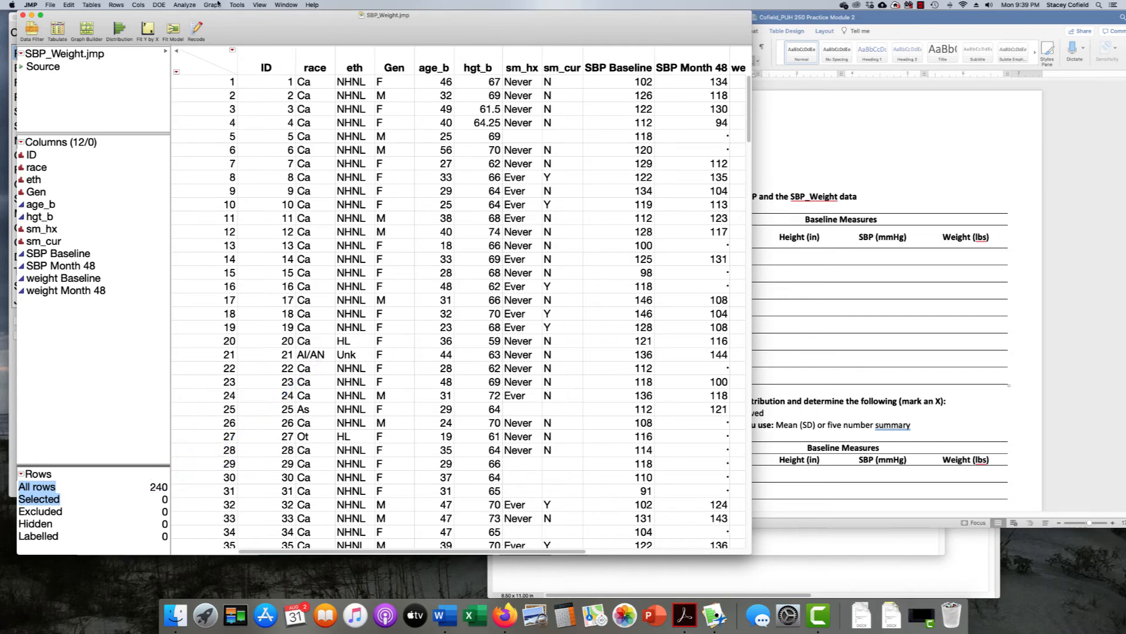
click(293, 4)
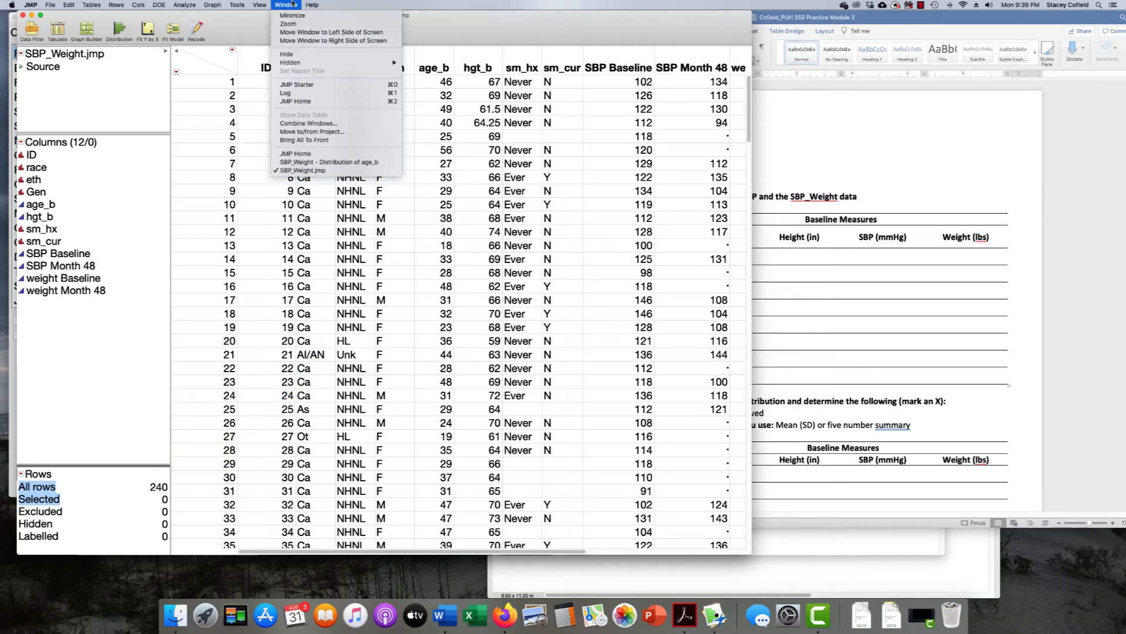
click(331, 165)
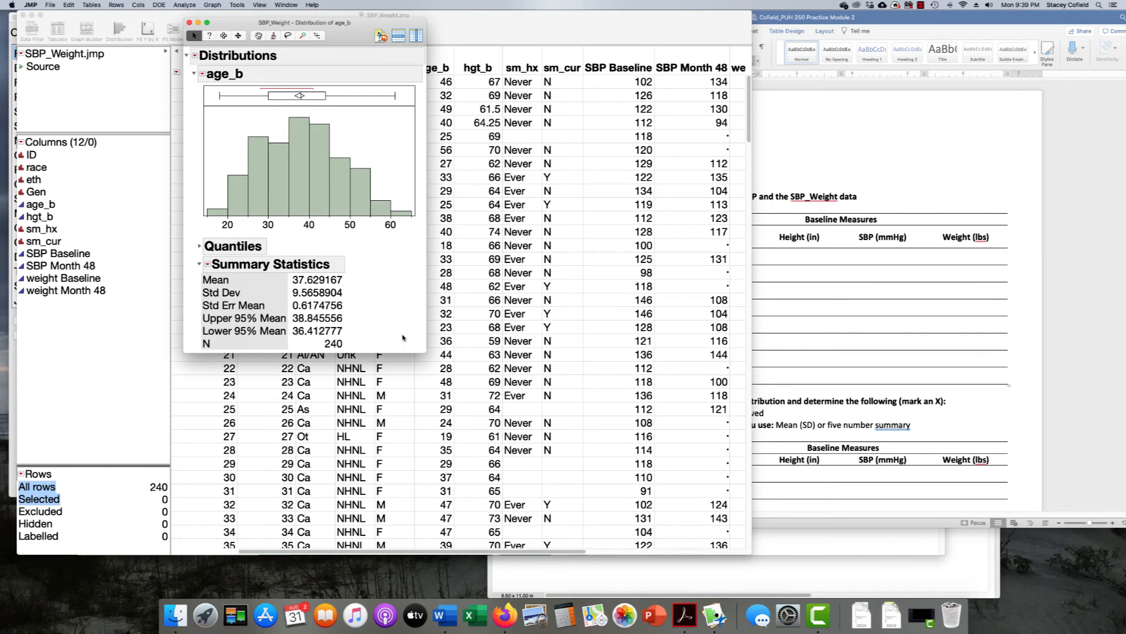
Glance at the Word worksheet, then sketch a bell curve over the age_b histogram
click(810, 219)
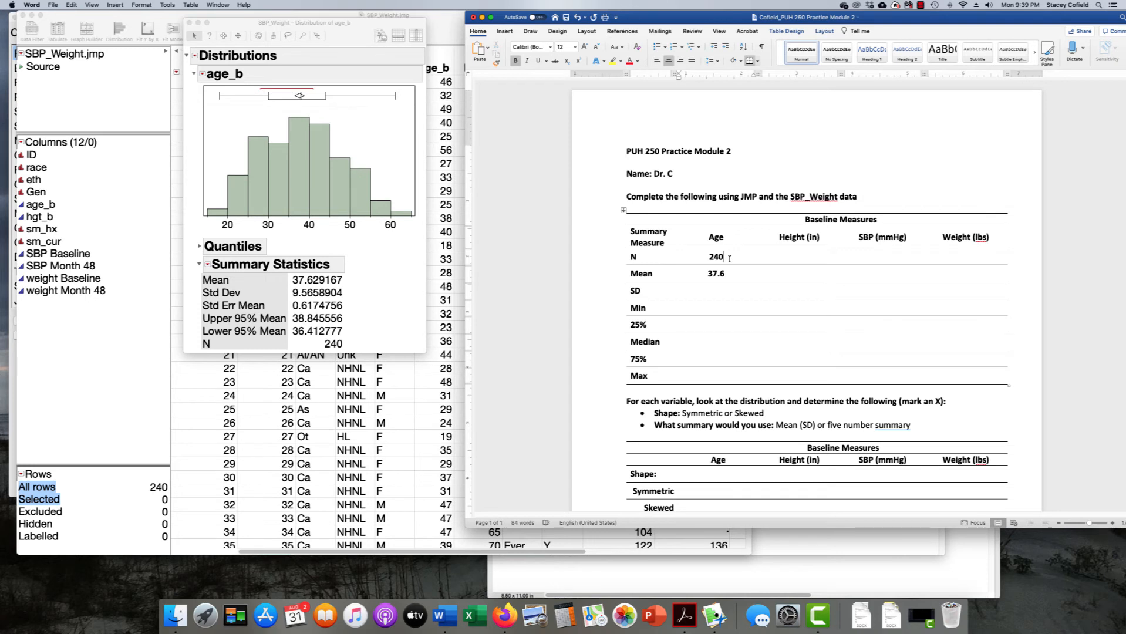
click(203, 203)
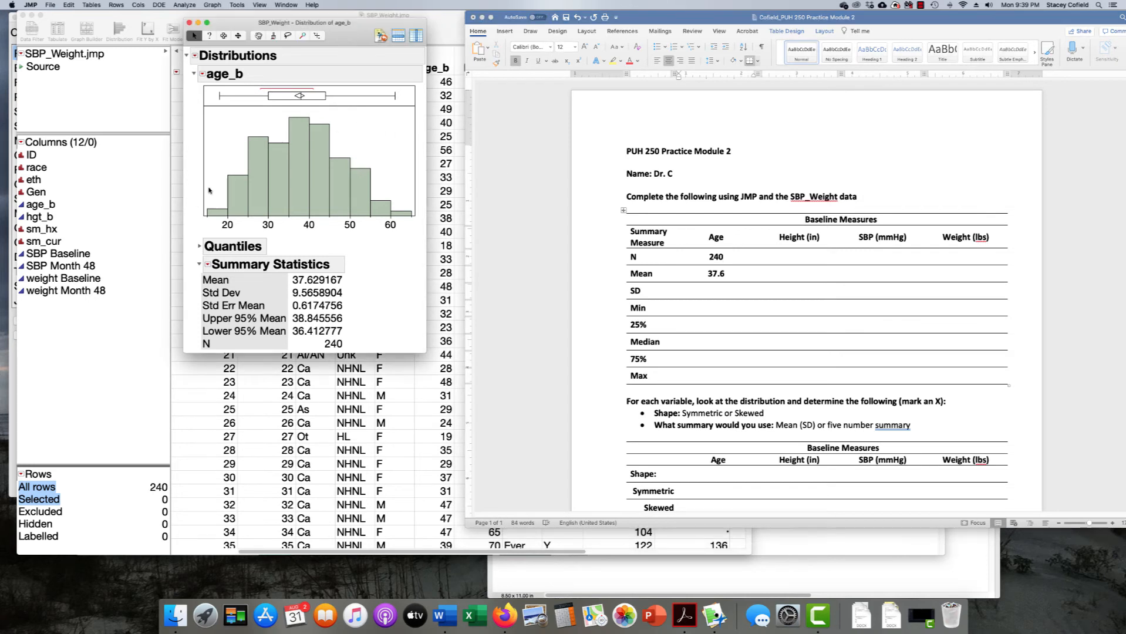
mouse_move(202, 191)
mouse_down()
mouse_move(245, 161)
mouse_move(353, 136)
mouse_move(423, 210)
mouse_move(343, 134)
mouse_move(241, 164)
mouse_move(189, 203)
mouse_up()
Add the All Modes table (mode 41, count 17) from the Summary Statistics menu
click(208, 267)
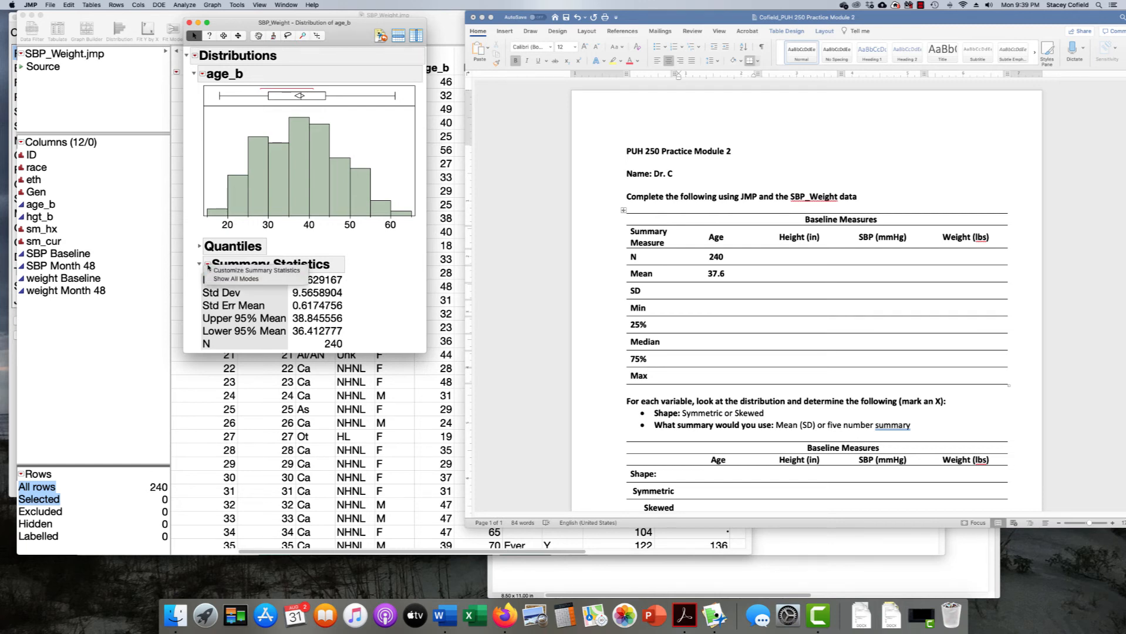
click(266, 284)
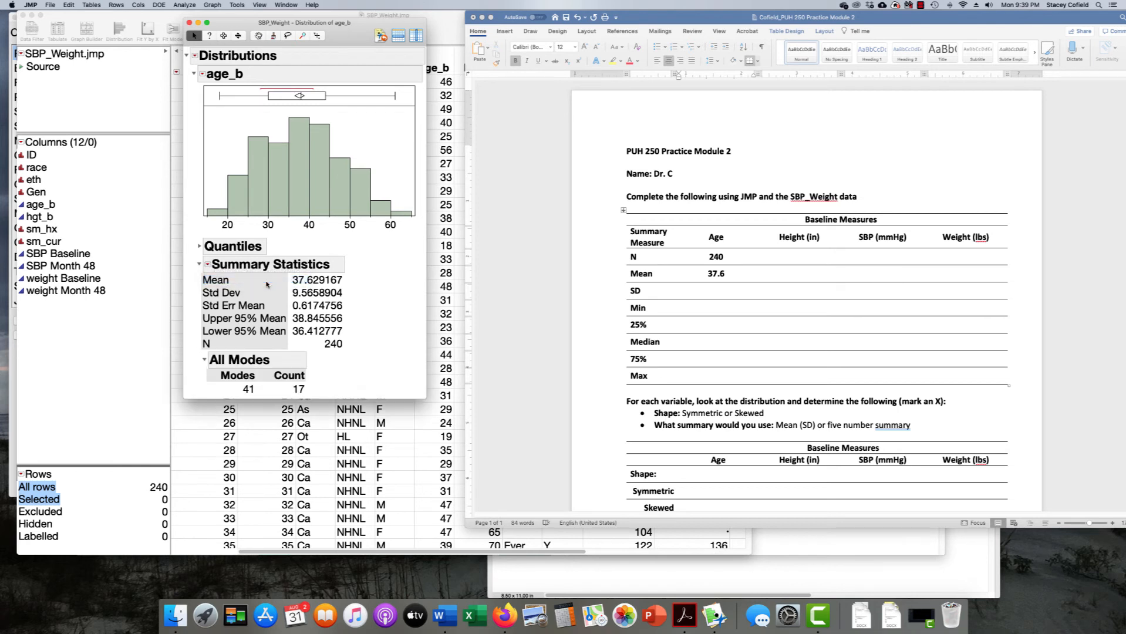
mouse_move(322, 395)
mouse_down()
mouse_move(331, 393)
mouse_move(218, 351)
mouse_move(200, 393)
mouse_move(321, 388)
mouse_up()
Mark the 40 position and the mean 37.629167, then open Customize Summary Statistics
mouse_move(312, 246)
mouse_down()
mouse_move(314, 215)
mouse_move(311, 226)
mouse_up()
key(Escape)
mouse_move(368, 274)
mouse_down()
mouse_move(280, 281)
mouse_move(330, 292)
mouse_move(365, 275)
mouse_up()
click(208, 265)
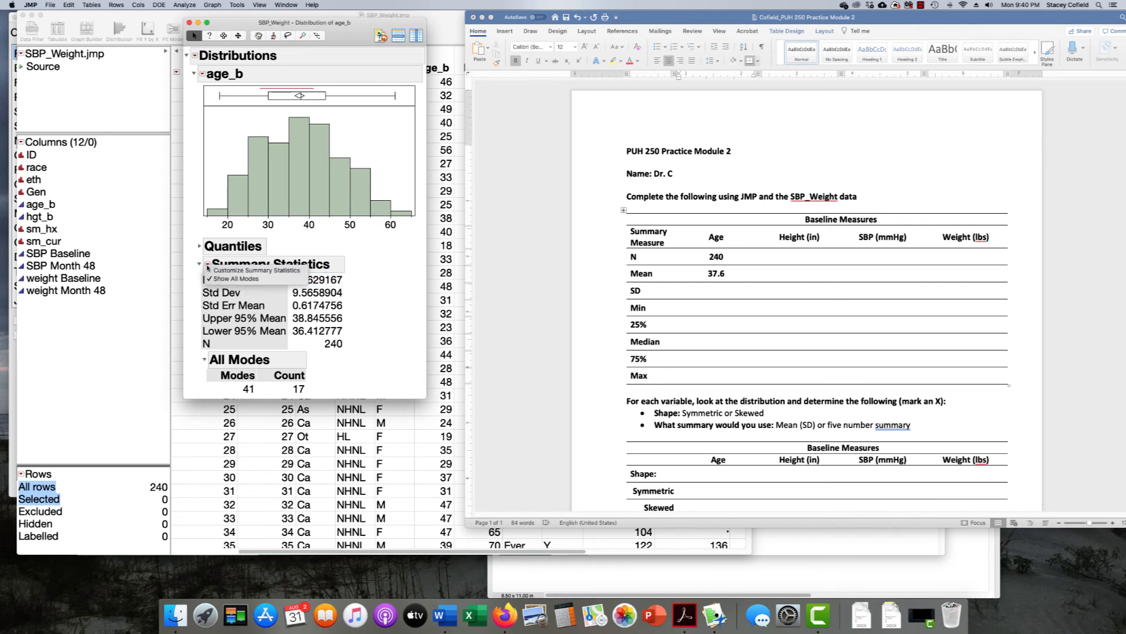
click(290, 272)
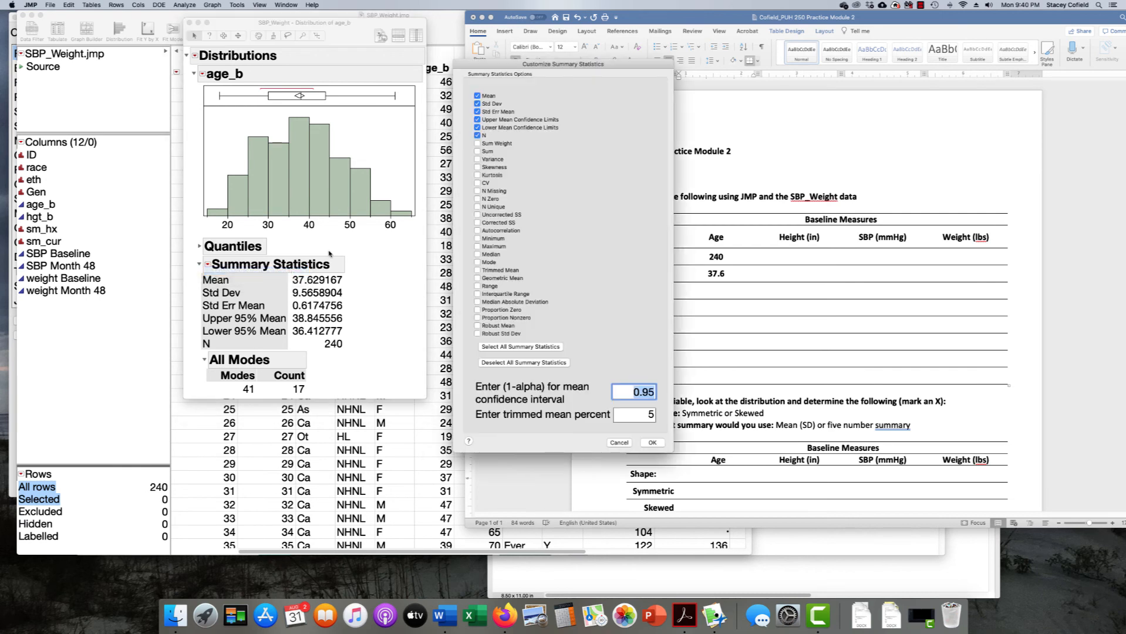
Check N Missing and Median in Customize Summary Statistics and confirm with OK
drag(532, 70, 477, 68)
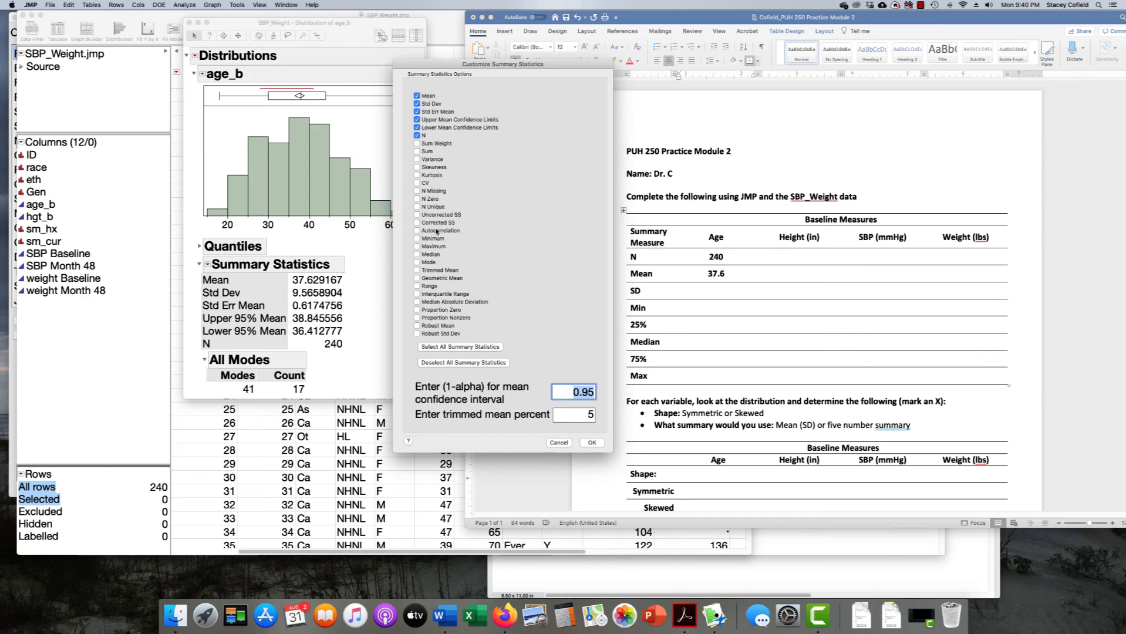
click(417, 191)
click(417, 255)
click(592, 444)
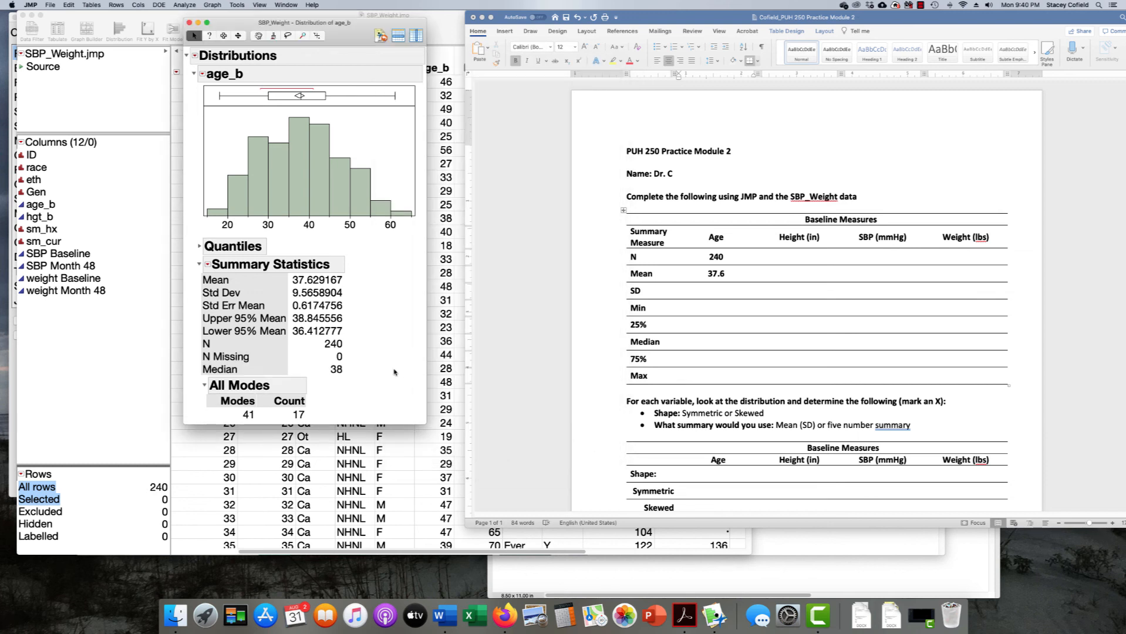
Highlight N Missing 0 and median 38 in JMP, then enter 38 in the Median/Age cell
mouse_move(368, 361)
mouse_down()
mouse_move(334, 360)
mouse_move(357, 356)
mouse_move(327, 339)
mouse_move(354, 337)
mouse_up()
mouse_move(360, 368)
mouse_down()
mouse_move(320, 376)
mouse_move(359, 371)
mouse_move(369, 328)
mouse_move(337, 284)
mouse_move(328, 293)
mouse_up()
click(712, 340)
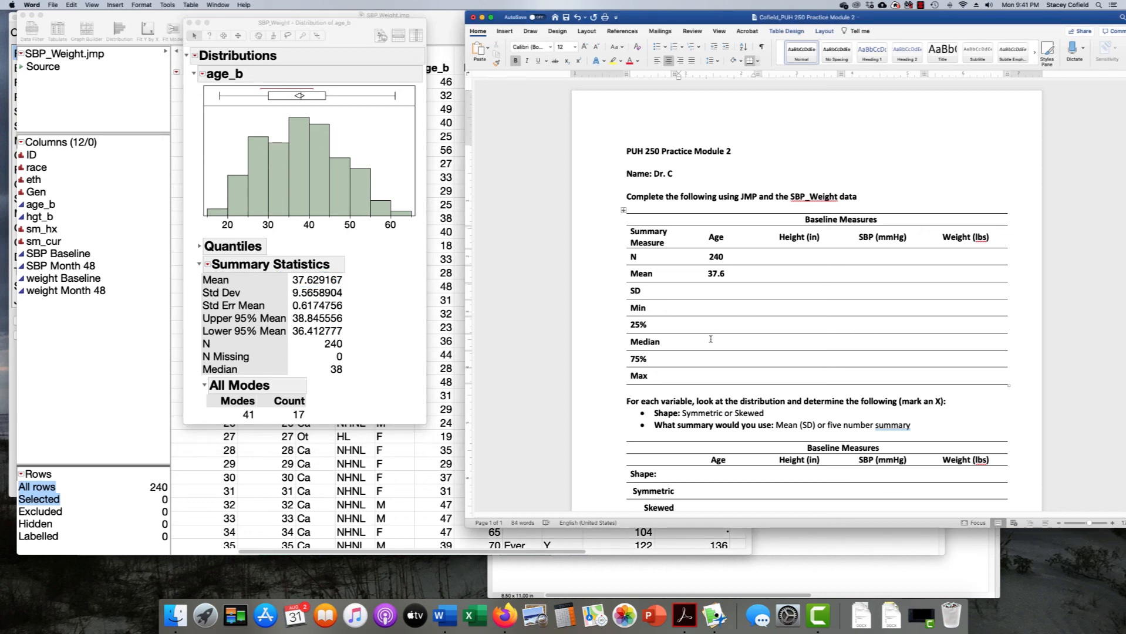
text(38)
Select the Age values 240, 37.6 and 38 in the Word table to review them
drag(709, 256, 720, 273)
drag(726, 341, 705, 341)
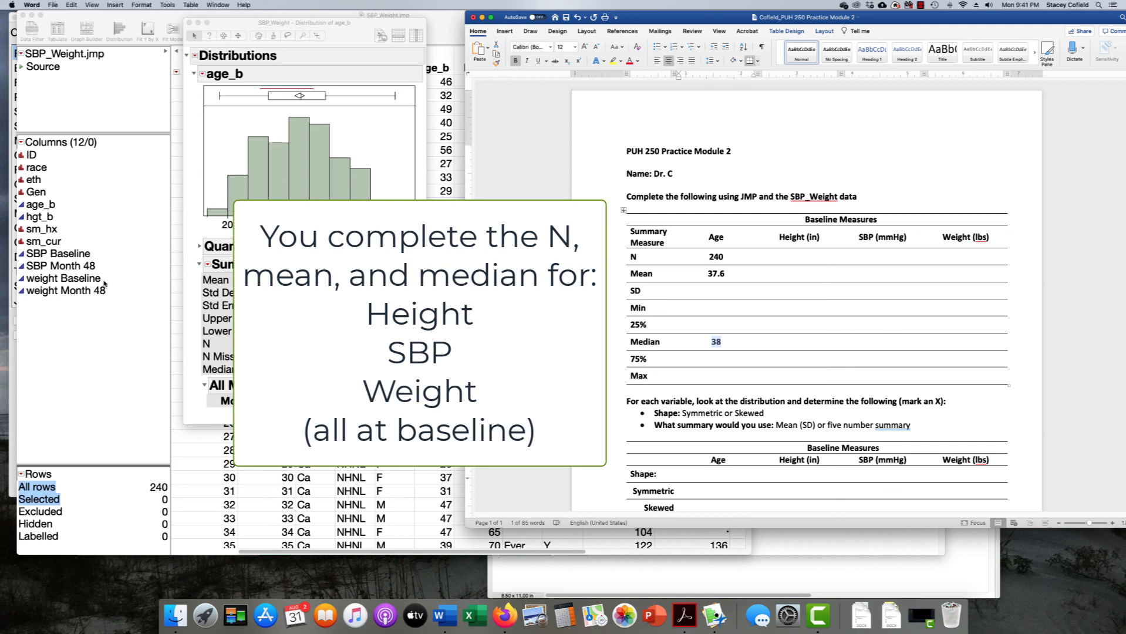
click(725, 343)
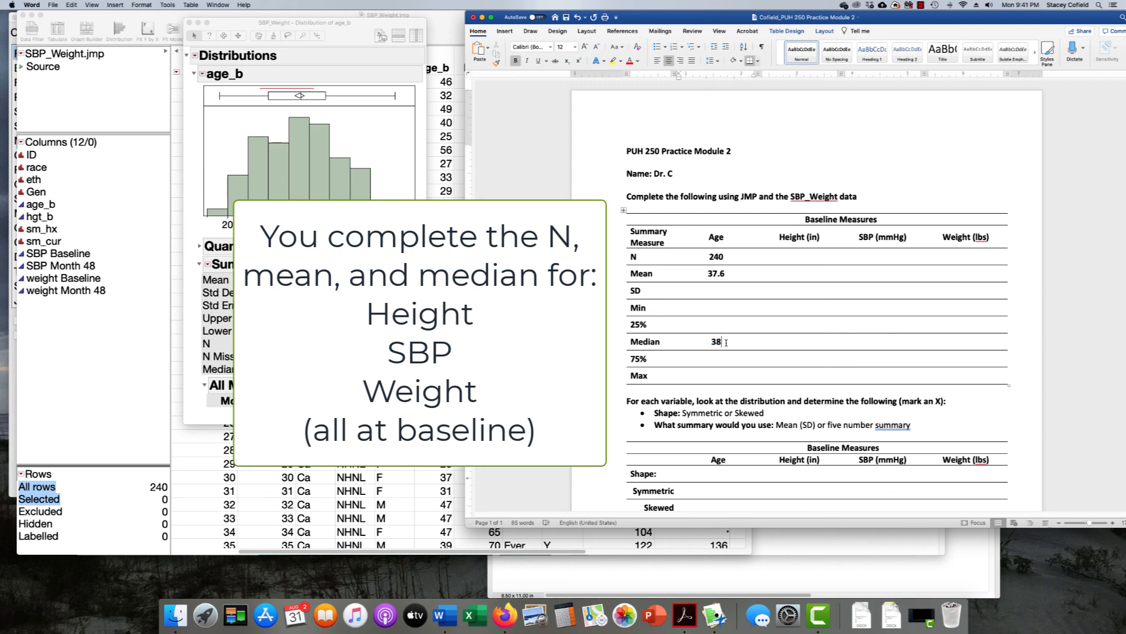